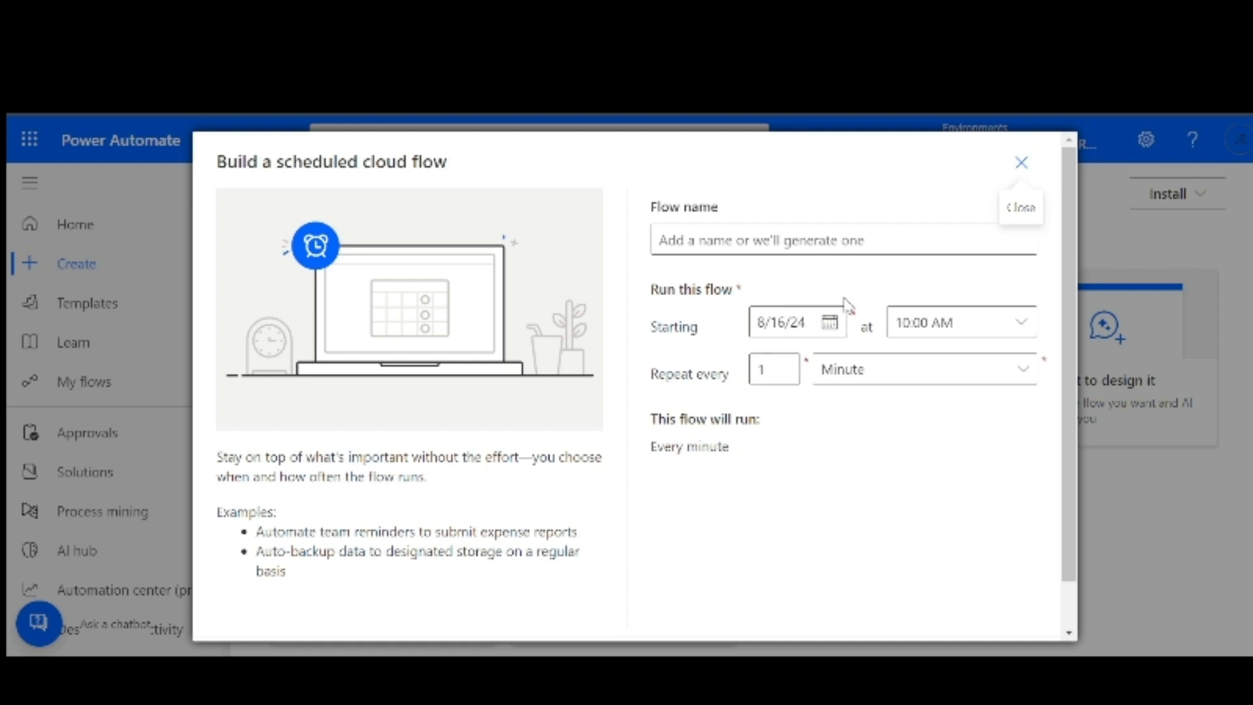
Check the repeat-interval unit options, then close the Build a scheduled cloud flow dialog unchanged
{"action": "left_click", "coordinate": [903, 368]}
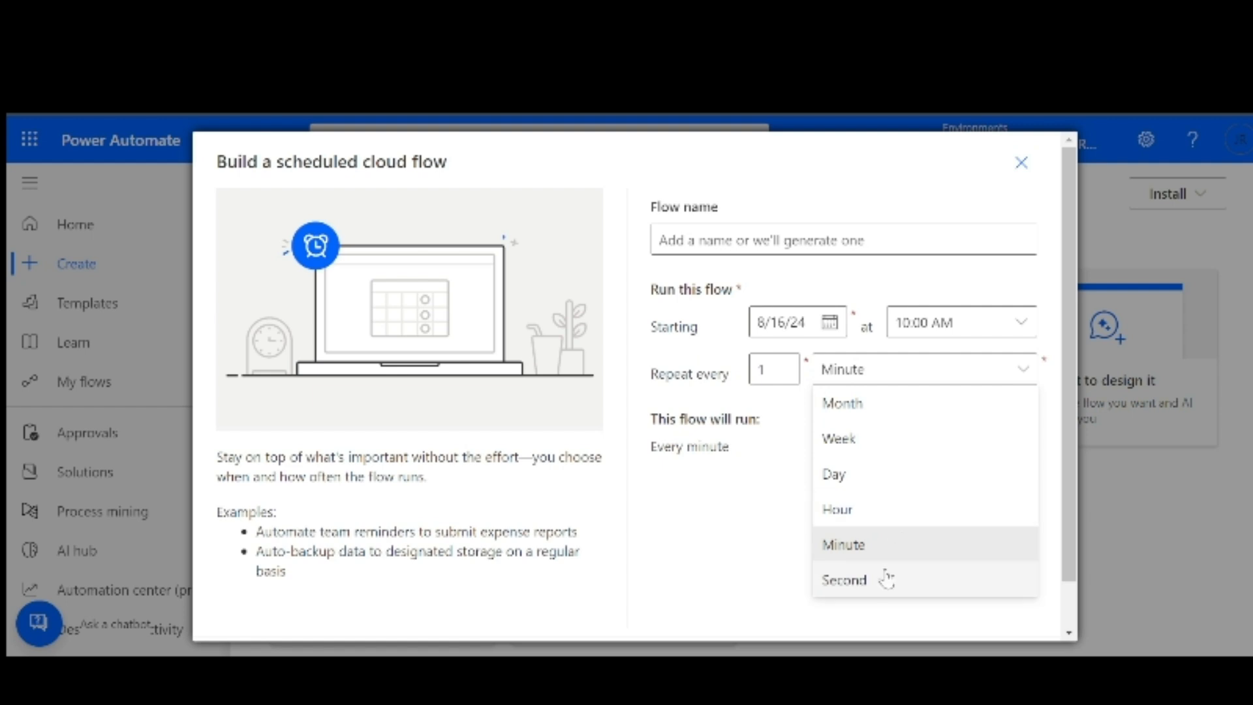
{"action": "left_click", "coordinate": [672, 479]}
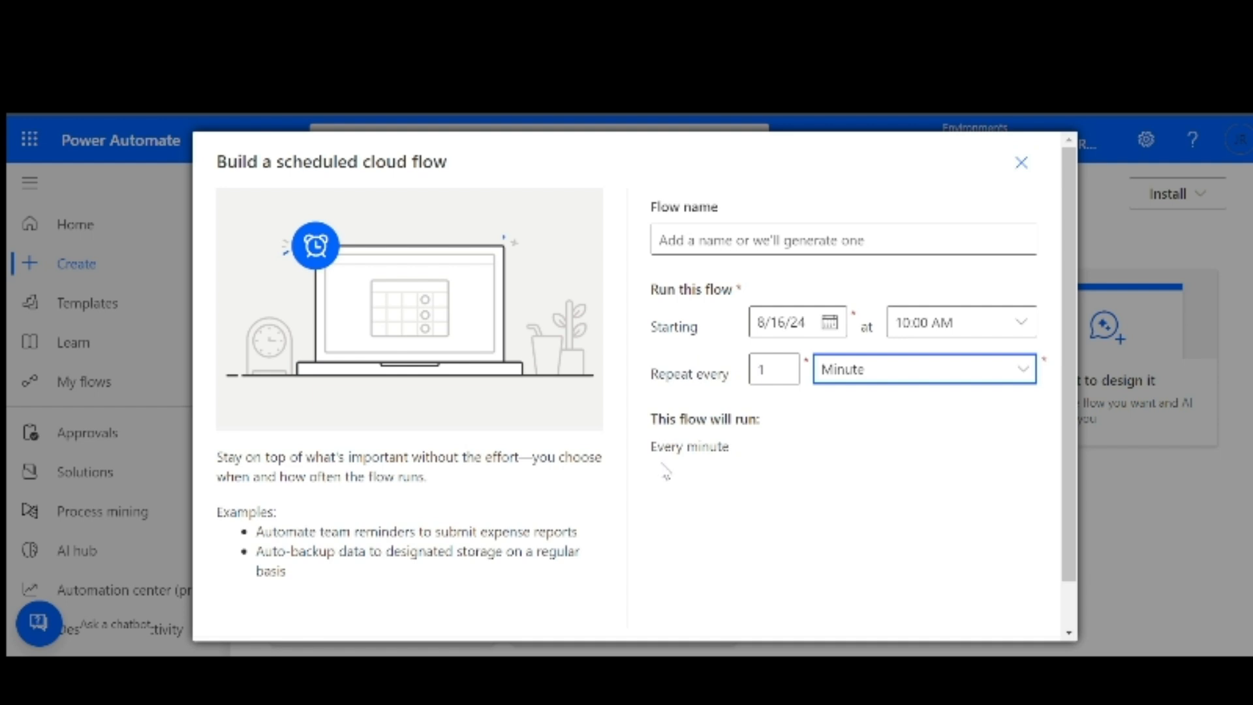
{"action": "left_click", "coordinate": [1023, 163]}
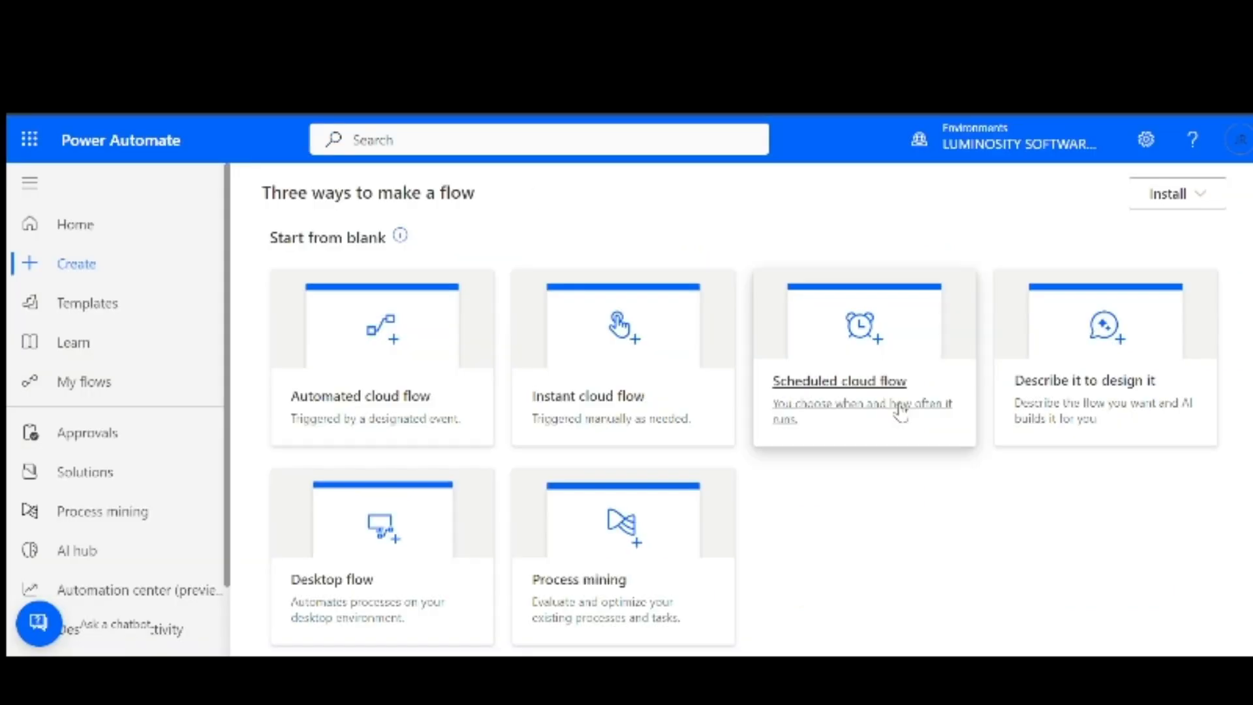
Start a scheduled cloud flow named Flow1, starting 8/1/24 at 12:00 PM
{"action": "left_click", "coordinate": [838, 391]}
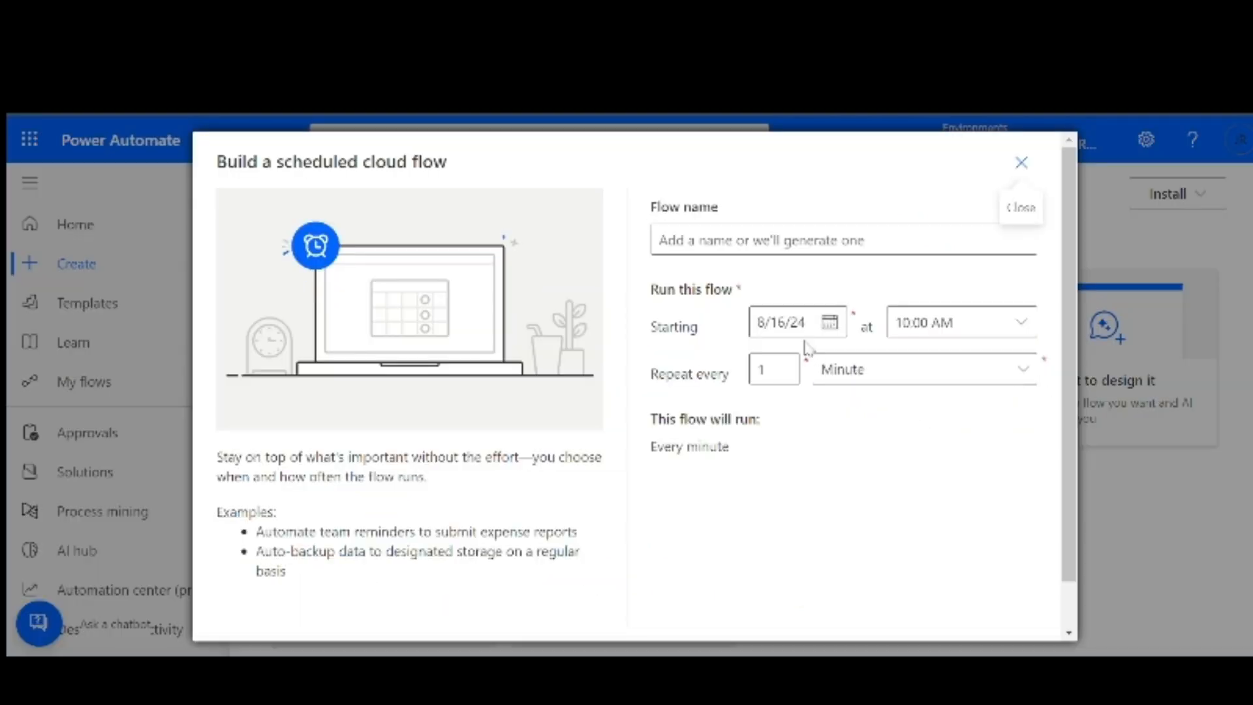
{"action": "left_click", "coordinate": [719, 243]}
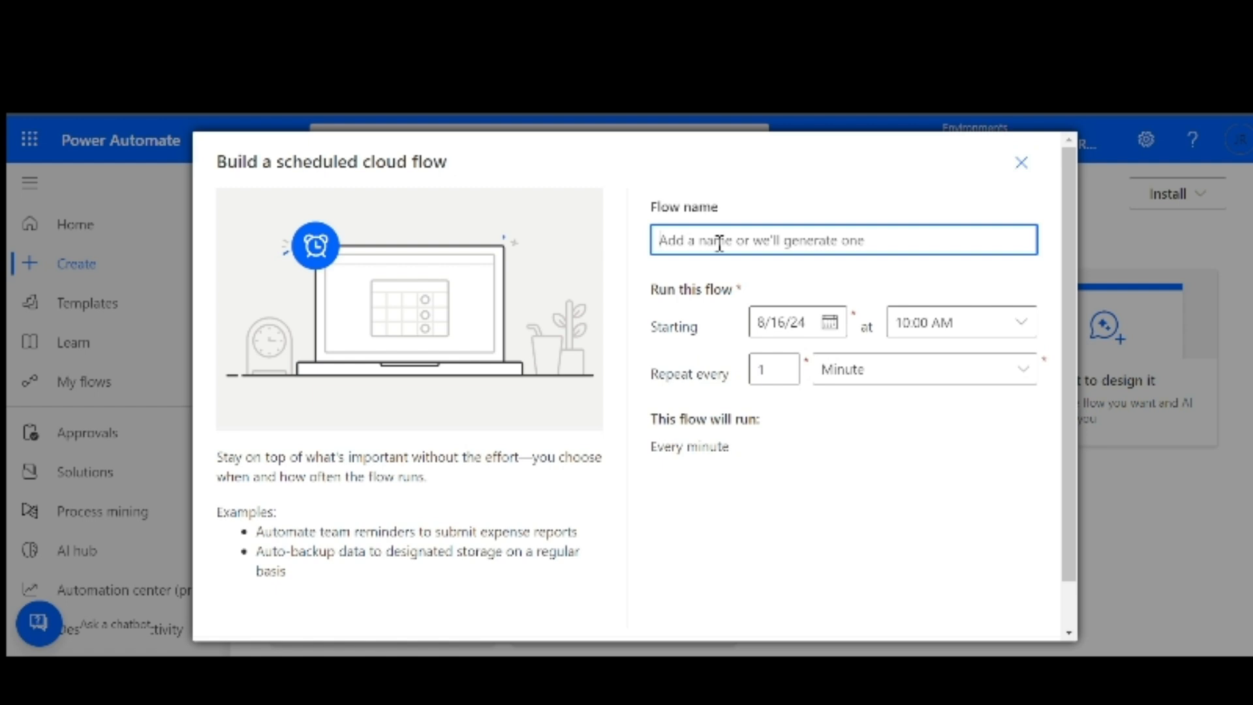
{"action": "type", "text": "Flow"}
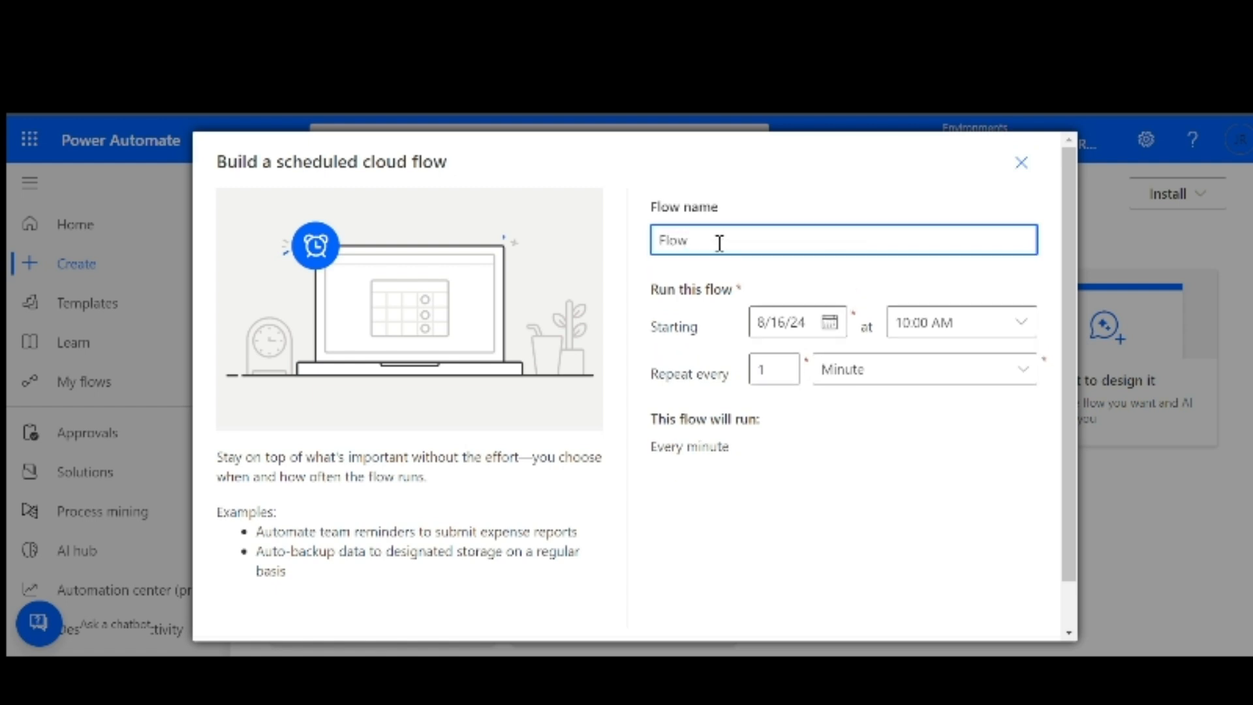
{"action": "type", "text": "1"}
{"action": "left_click", "coordinate": [786, 328]}
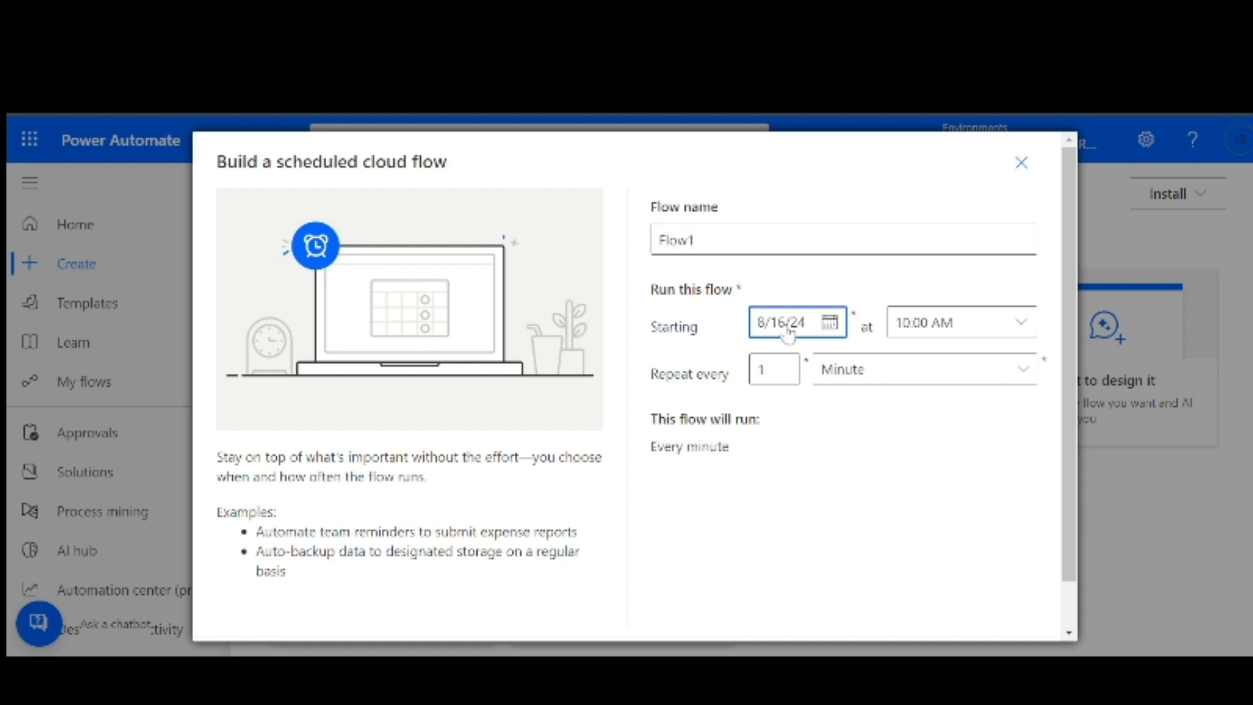
{"action": "left_click", "coordinate": [828, 326]}
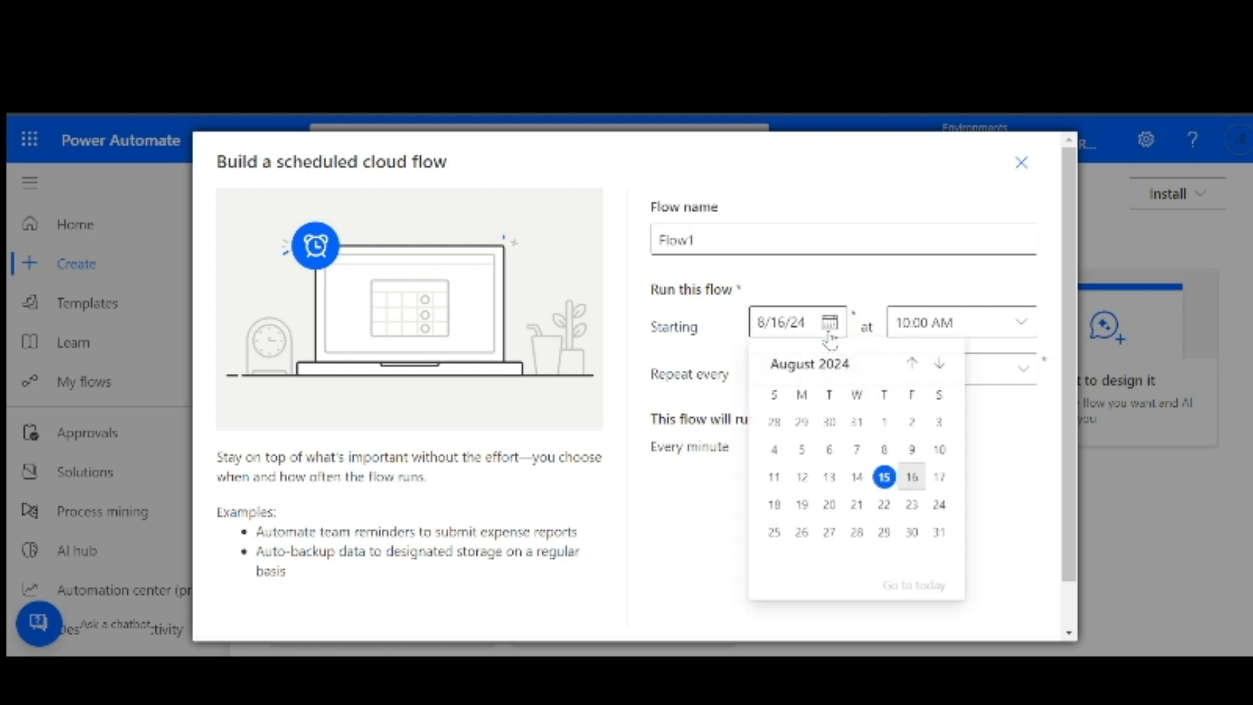
{"action": "left_click", "coordinate": [884, 427]}
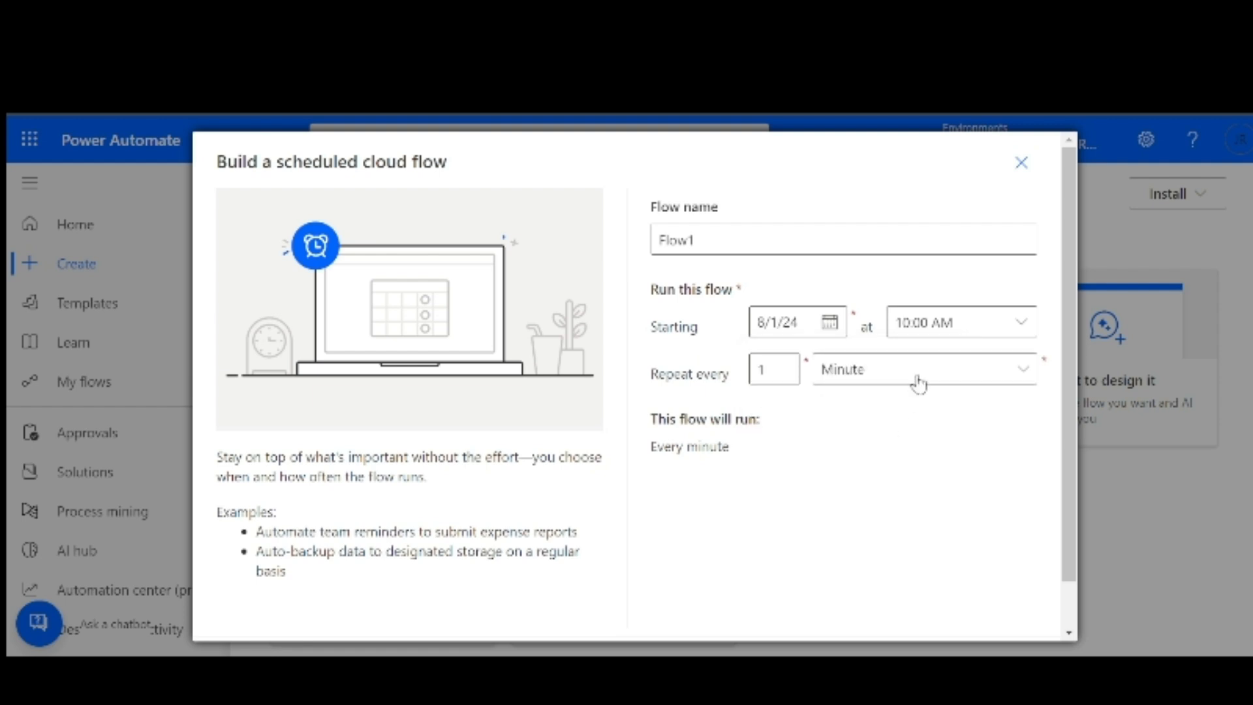
{"action": "left_click", "coordinate": [961, 324]}
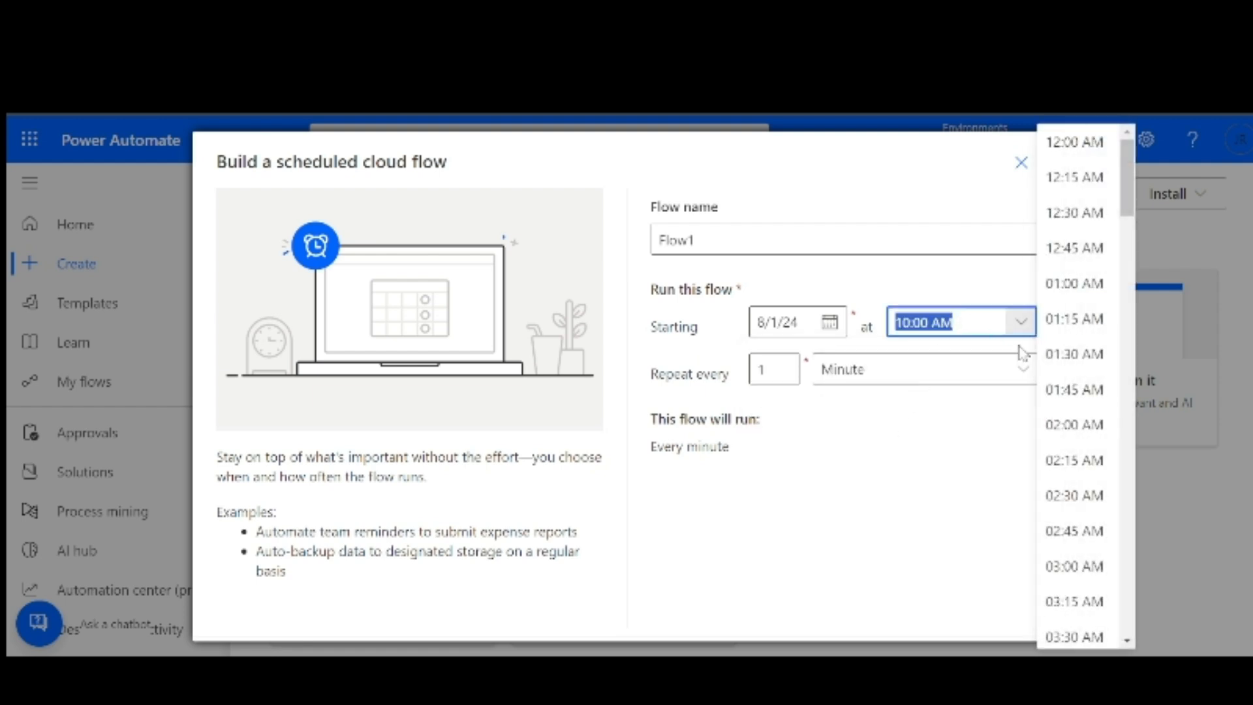
{"action": "scroll", "coordinate": [1069, 480], "scroll_direction": "down", "scroll_amount": 5}
{"action": "scroll", "coordinate": [1069, 483], "scroll_direction": "down", "scroll_amount": 10}
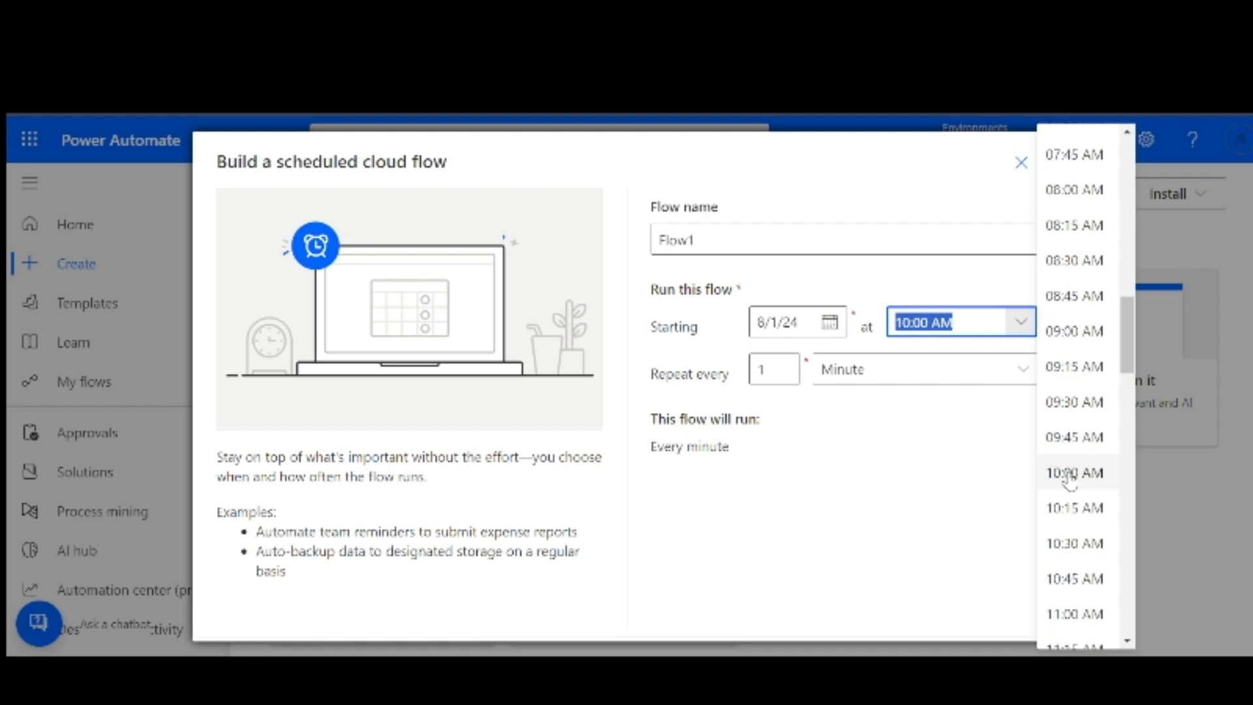
{"action": "scroll", "coordinate": [1070, 469], "scroll_direction": "up", "scroll_amount": 1}
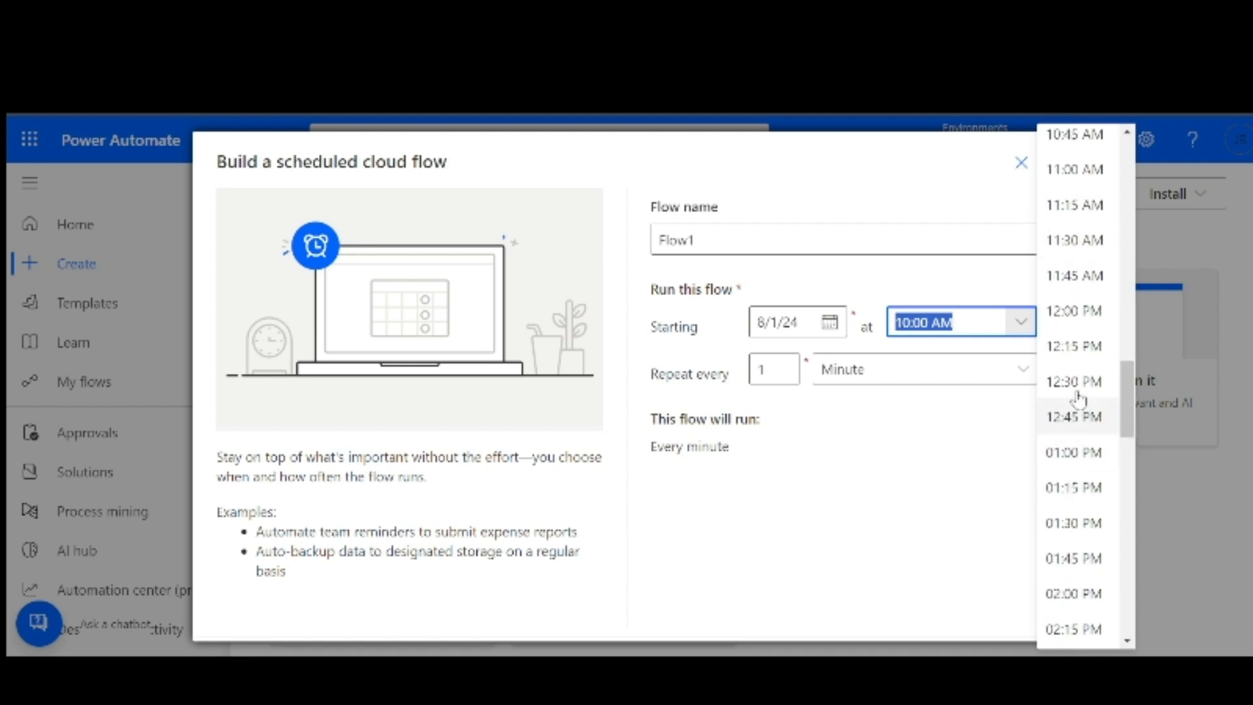
{"action": "left_click", "coordinate": [1086, 329]}
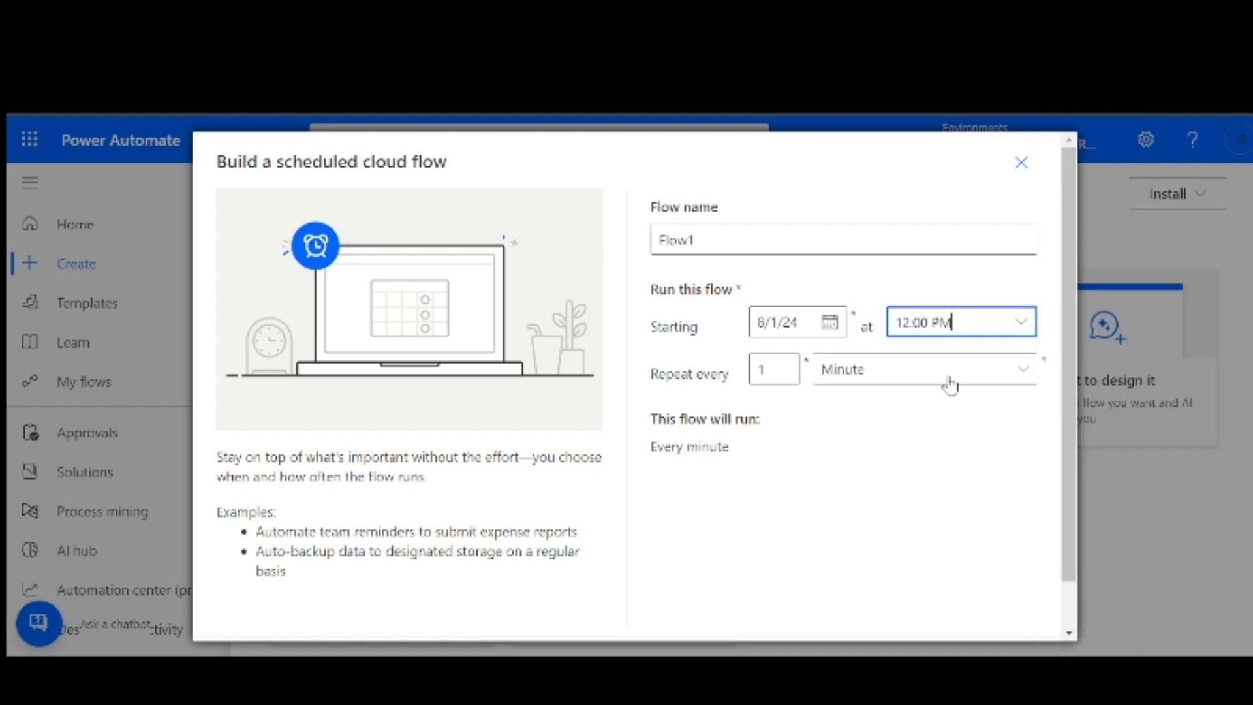
Make it repeat every 1 Month and create the flow
{"action": "left_click", "coordinate": [870, 382]}
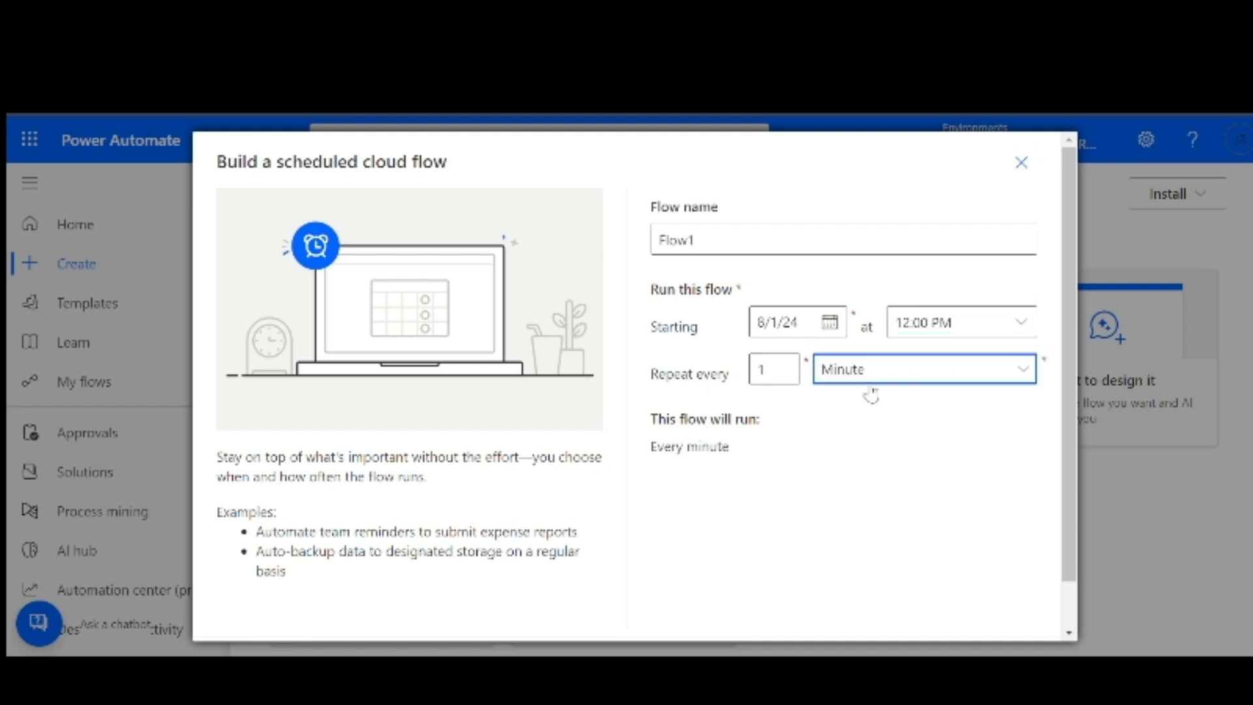
{"action": "left_click", "coordinate": [871, 409]}
{"action": "scroll", "coordinate": [829, 442], "scroll_direction": "down", "scroll_amount": 1}
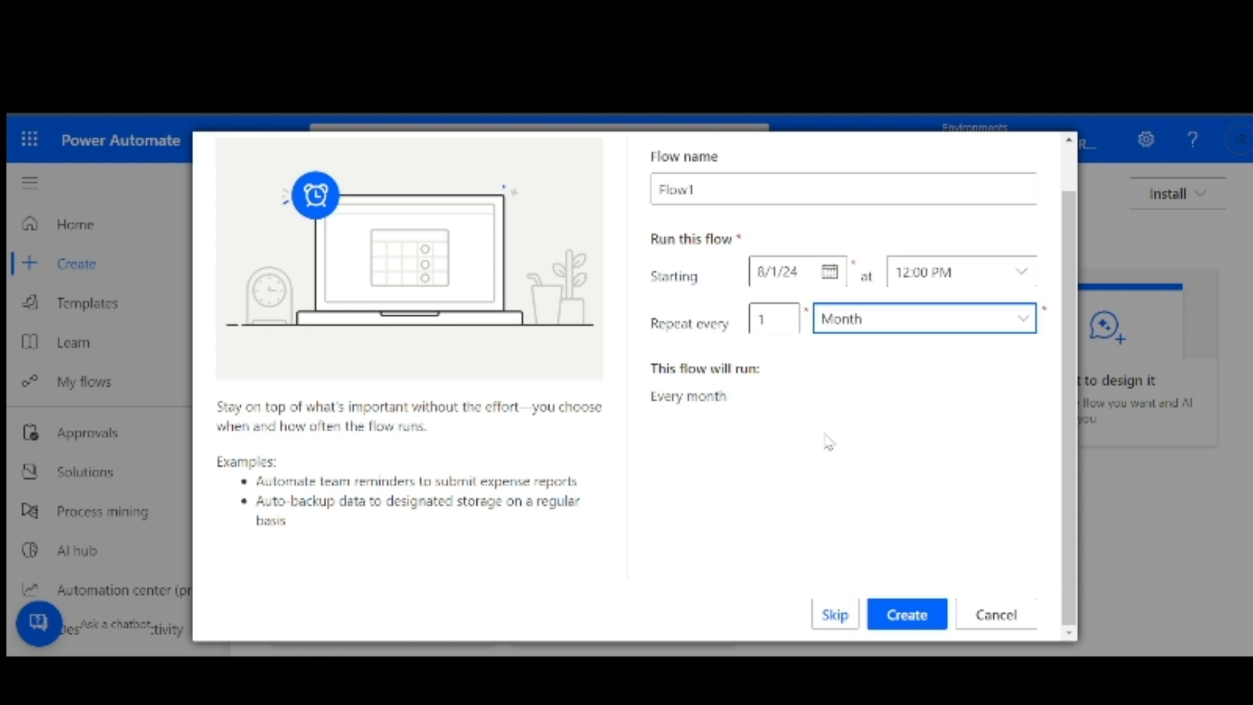
{"action": "left_click", "coordinate": [895, 612]}
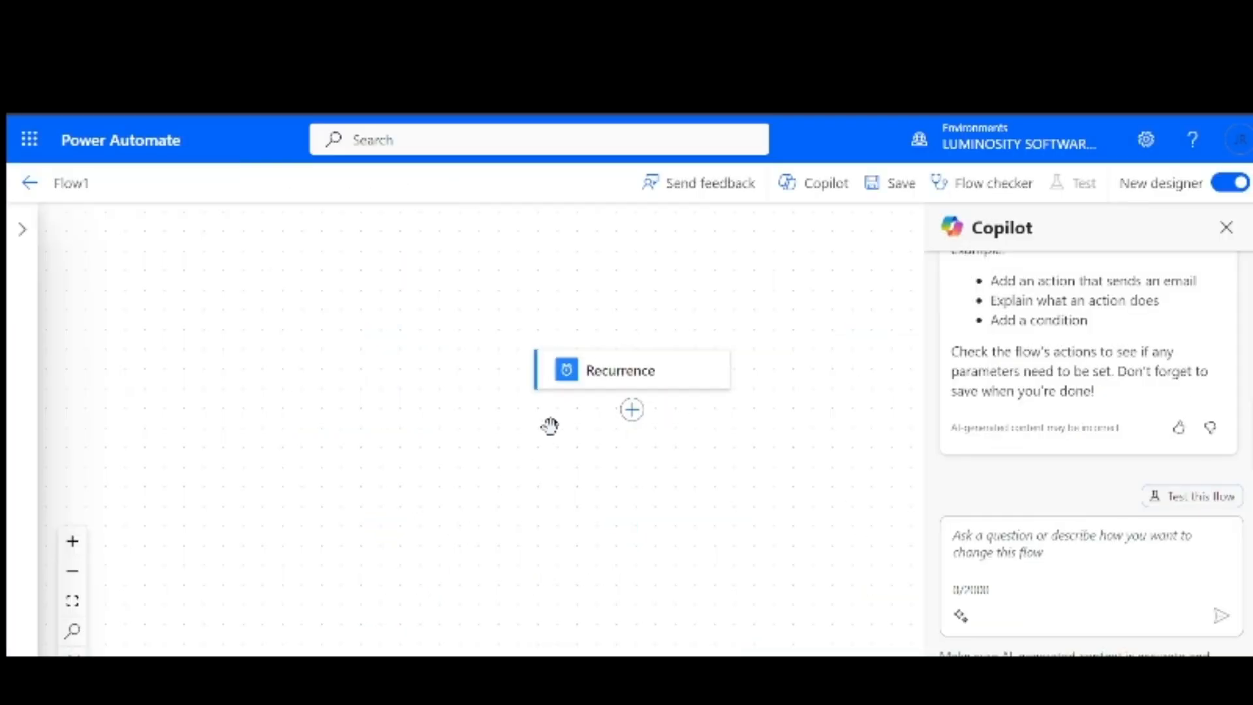
{"action": "left_click", "coordinate": [617, 370]}
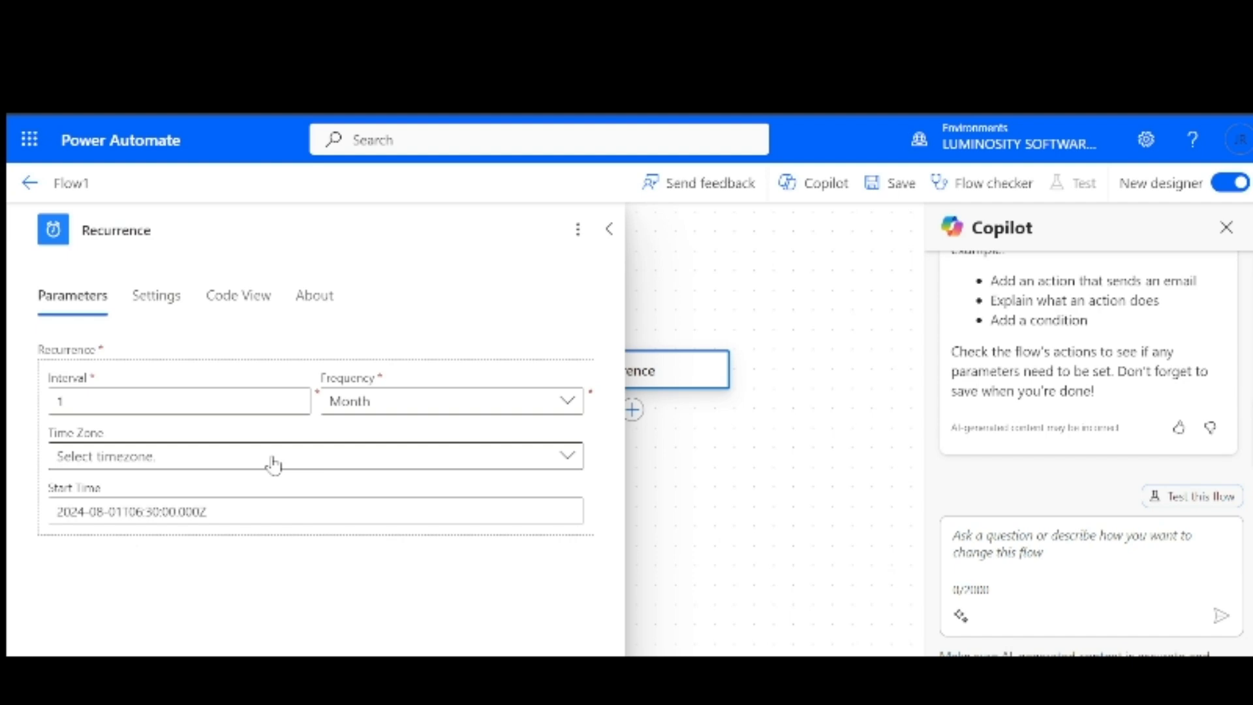
{"action": "left_click", "coordinate": [321, 462]}
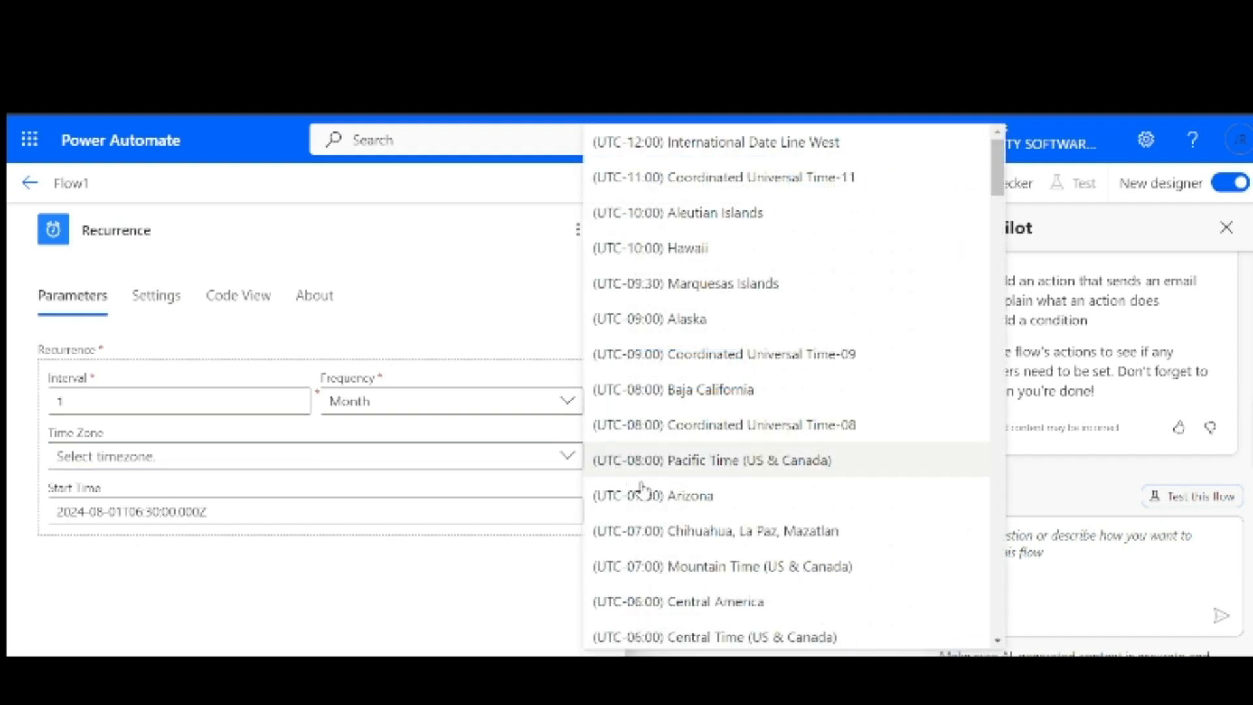
{"action": "scroll", "coordinate": [653, 495], "scroll_direction": "down", "scroll_amount": 5}
{"action": "scroll", "coordinate": [685, 512], "scroll_direction": "down", "scroll_amount": 10}
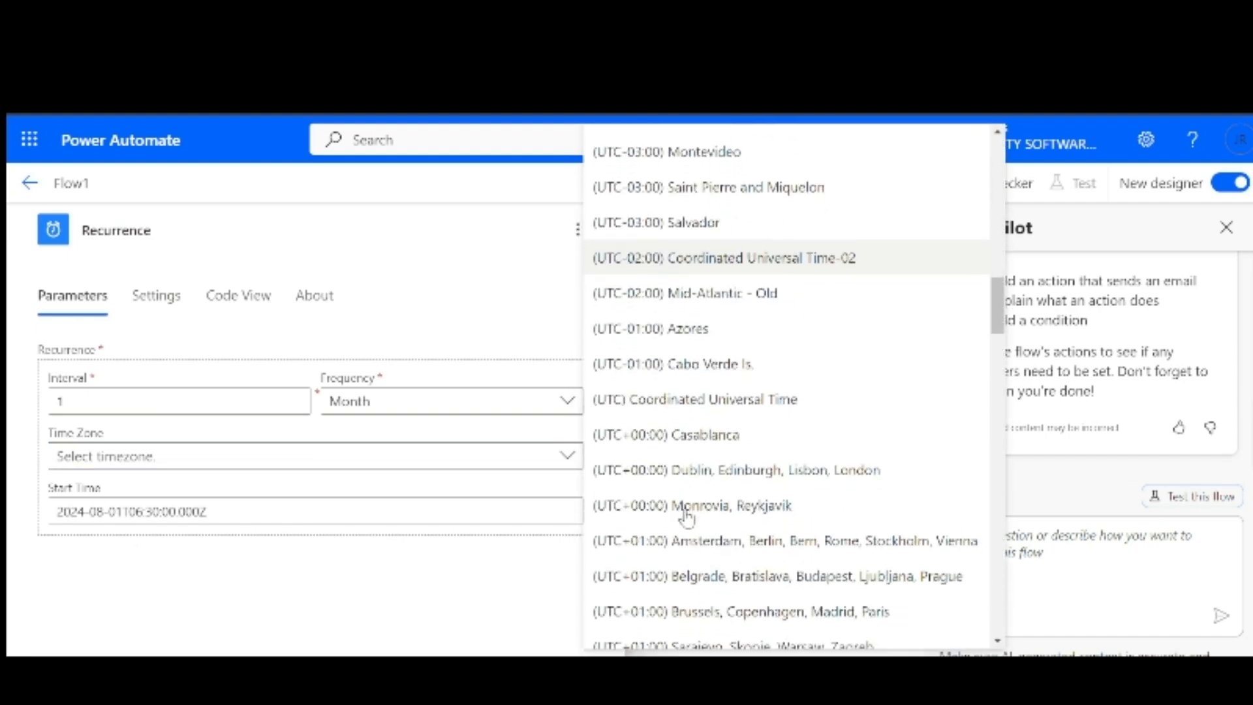
{"action": "left_click", "coordinate": [433, 459]}
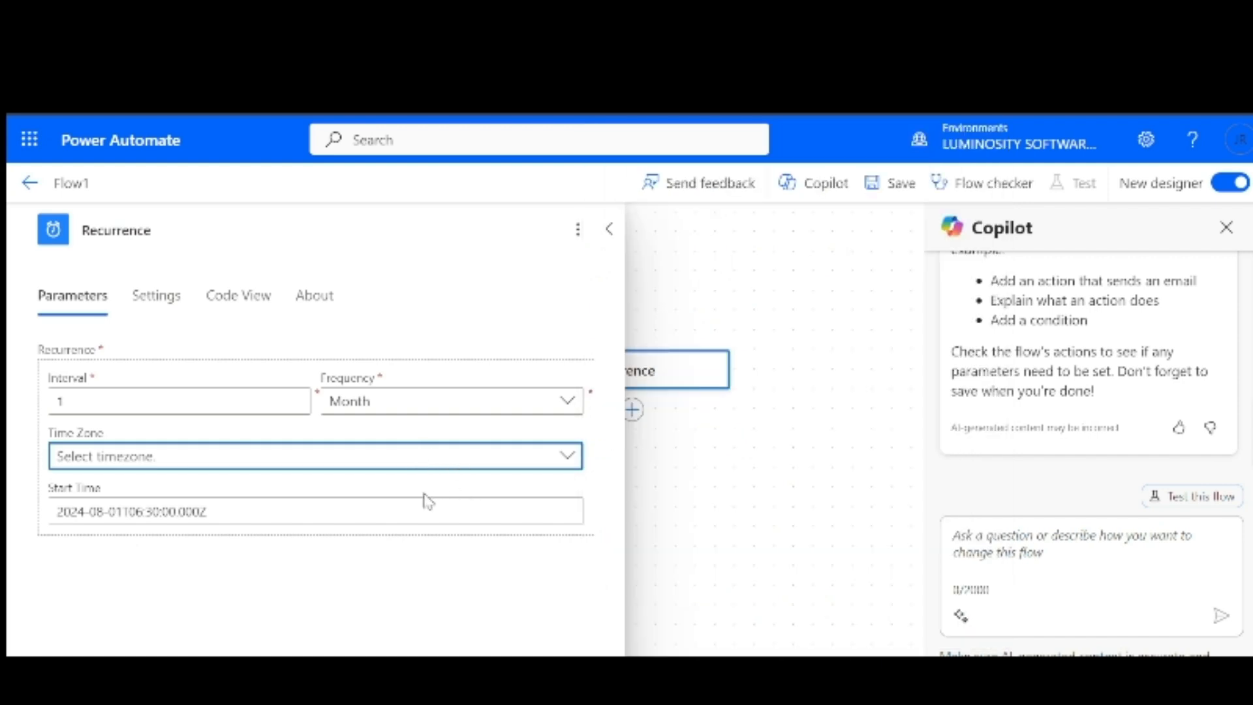
{"action": "left_click", "coordinate": [694, 496]}
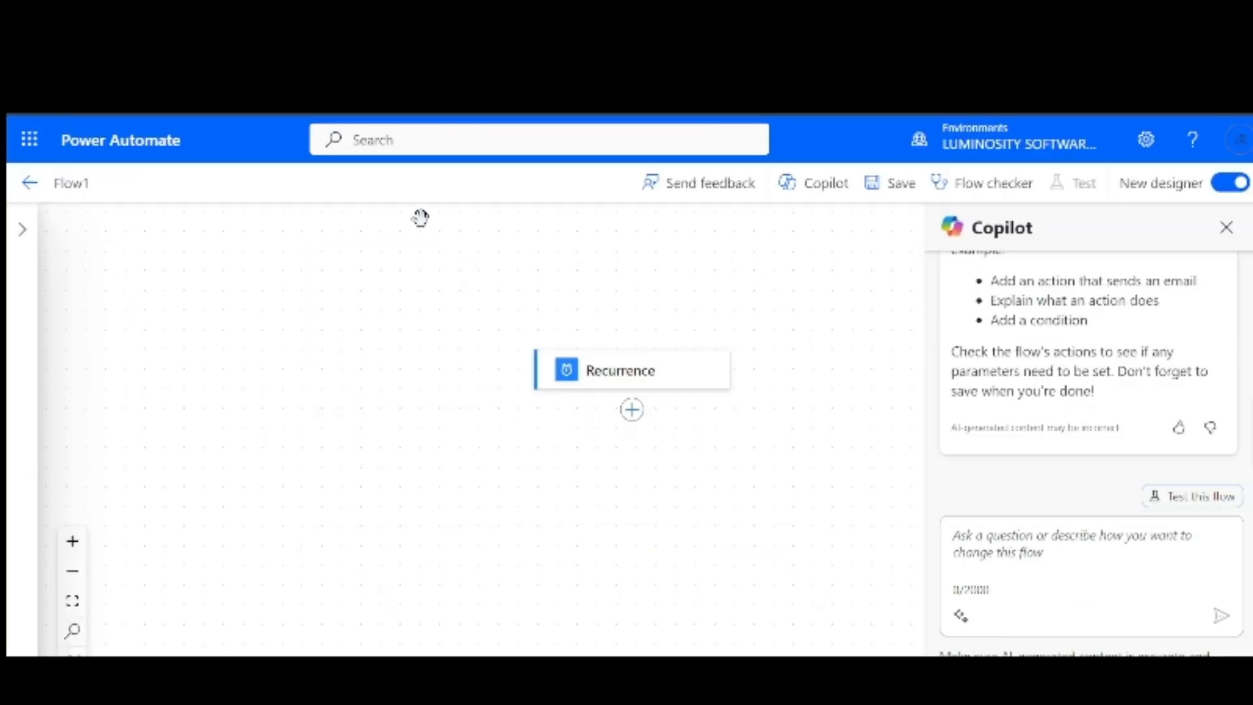
Search 'share' and add SharePoint's Get items action below the Recurrence trigger
{"action": "left_click", "coordinate": [631, 409]}
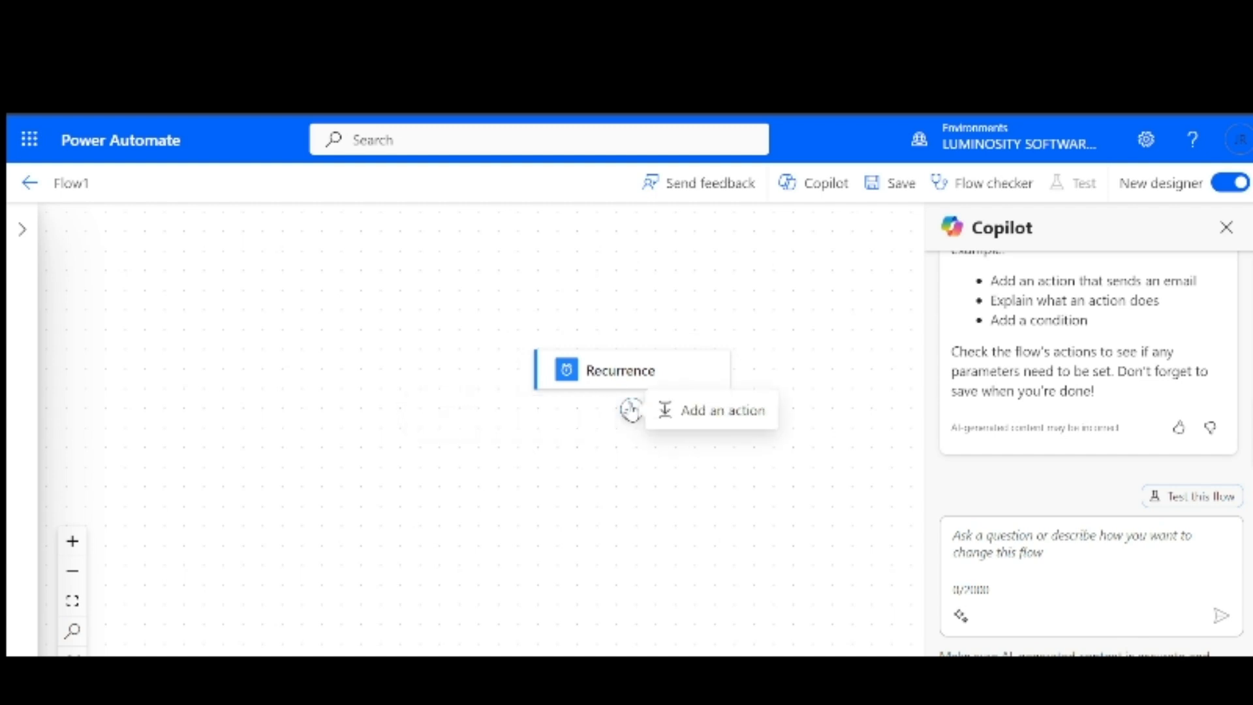
{"action": "left_click", "coordinate": [692, 418]}
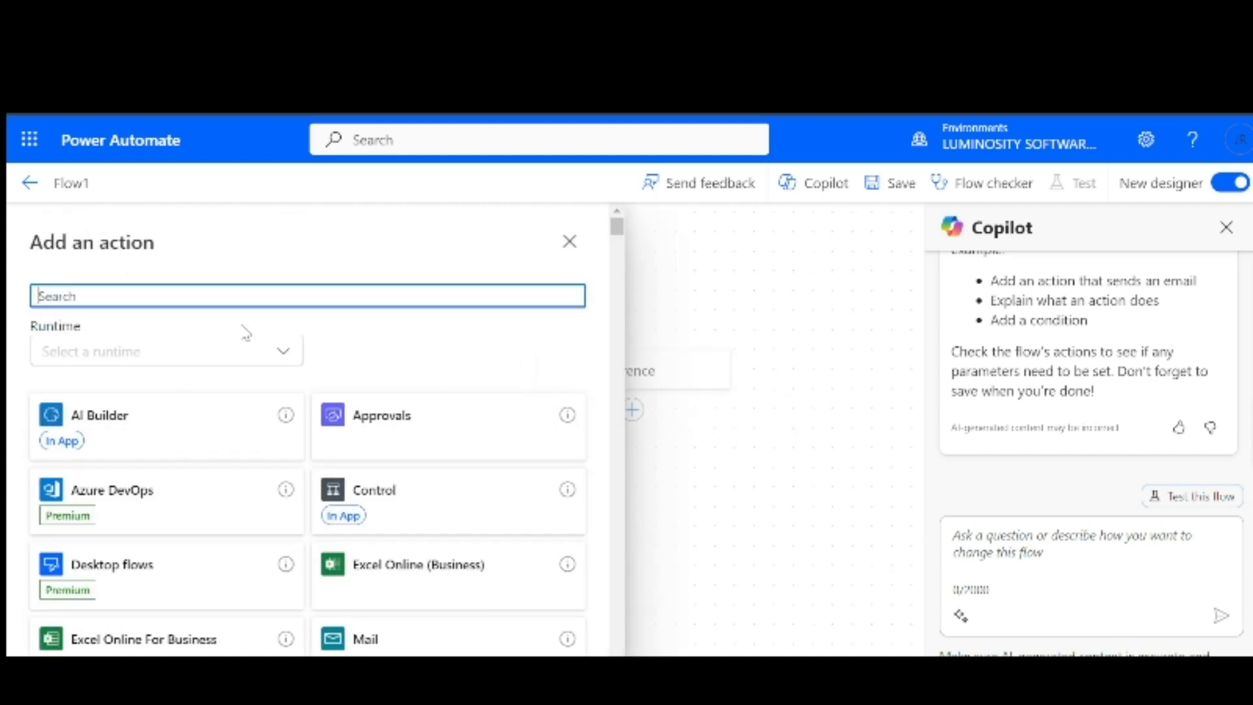
{"action": "type", "text": "share"}
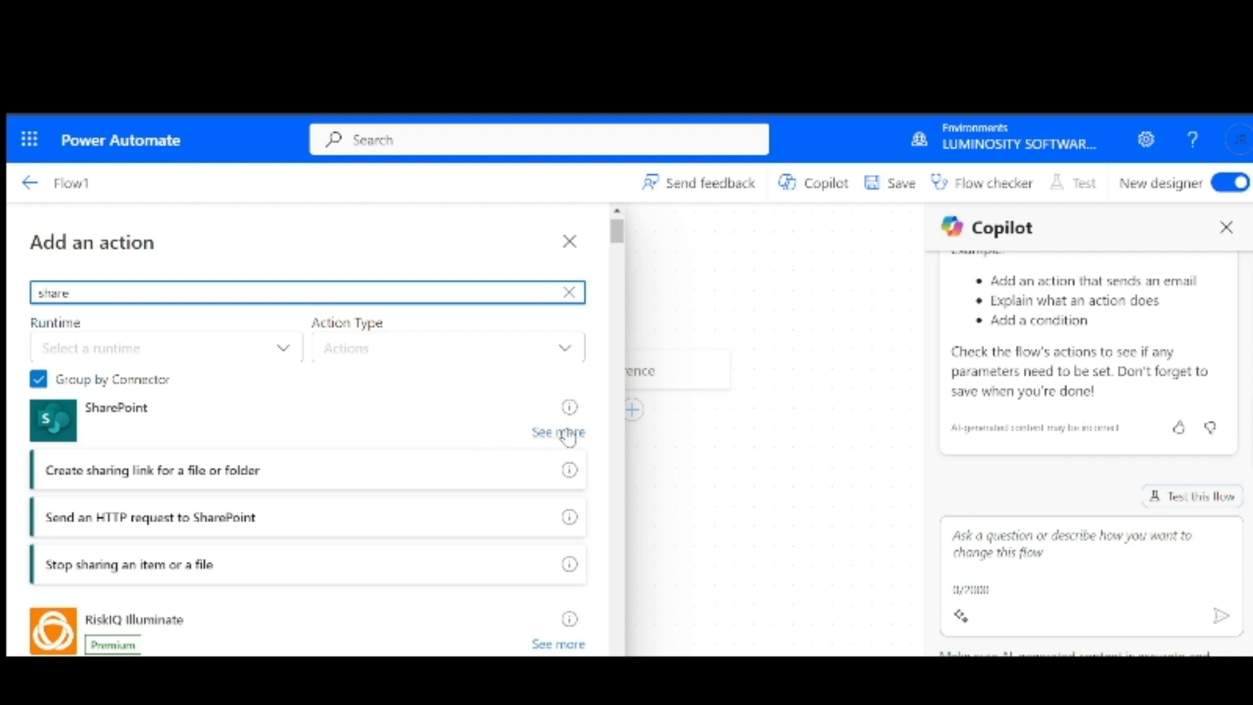
{"action": "left_click", "coordinate": [565, 432]}
{"action": "scroll", "coordinate": [376, 475], "scroll_direction": "down", "scroll_amount": 15}
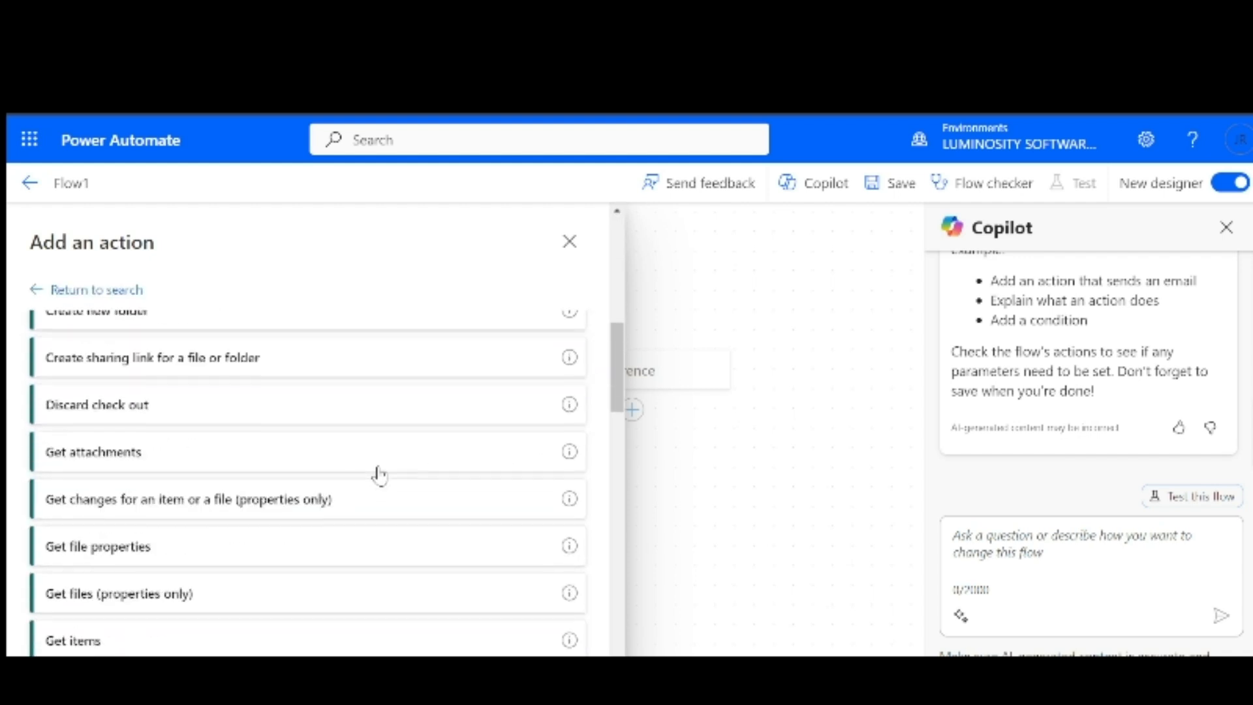
{"action": "scroll", "coordinate": [379, 475], "scroll_direction": "up", "scroll_amount": 5}
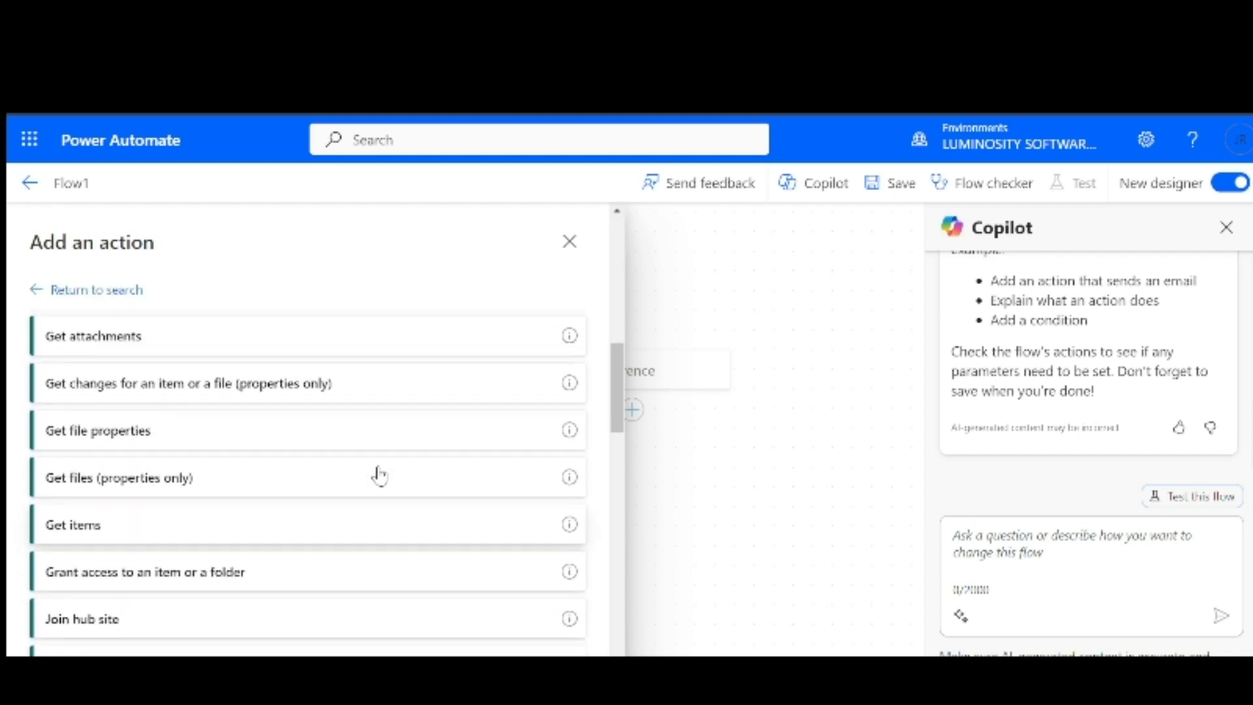
{"action": "scroll", "coordinate": [378, 474], "scroll_direction": "up", "scroll_amount": 1}
{"action": "scroll", "coordinate": [378, 475], "scroll_direction": "down", "scroll_amount": 2}
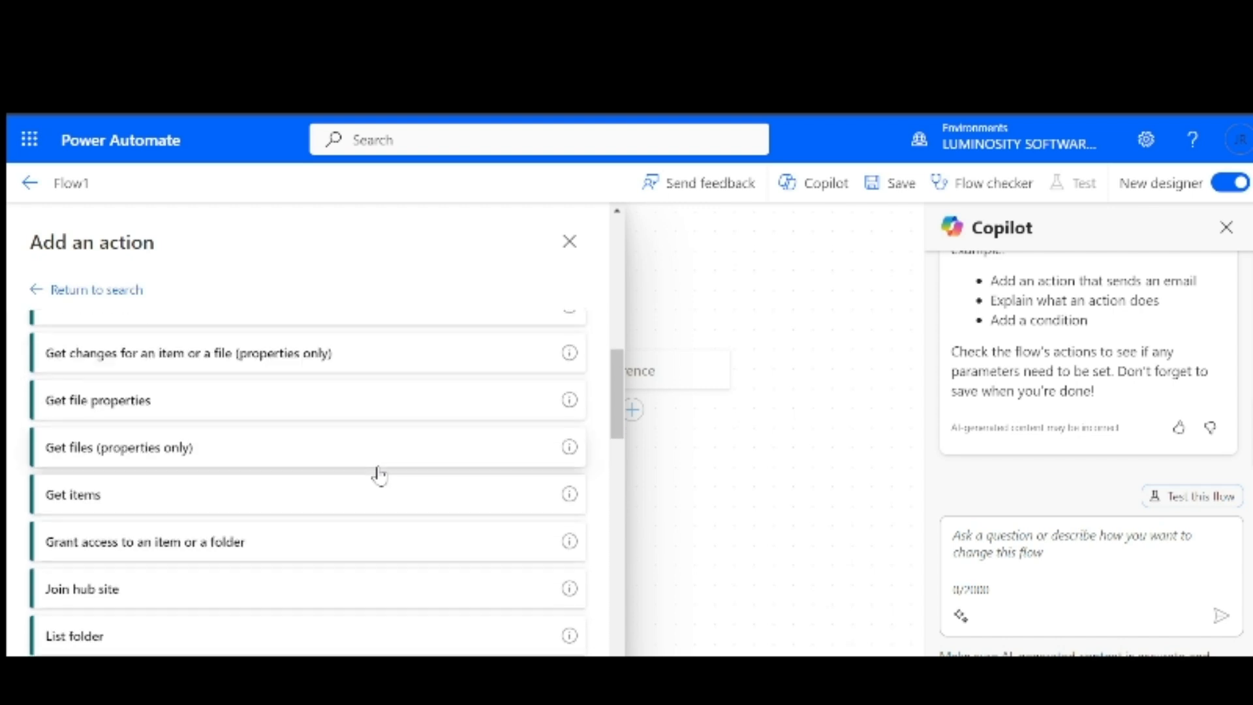
{"action": "left_click", "coordinate": [188, 495]}
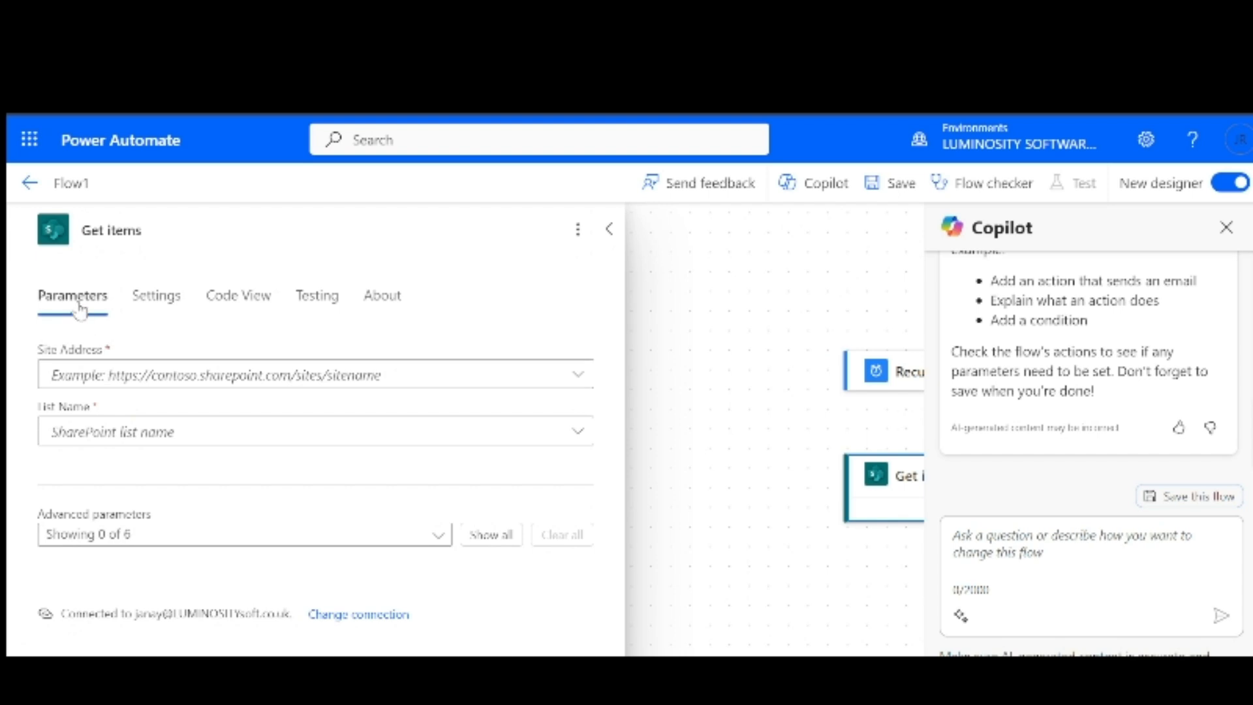
Point Get items at the expenses site and its Expenses list, then close the settings panel
{"action": "left_click", "coordinate": [435, 385]}
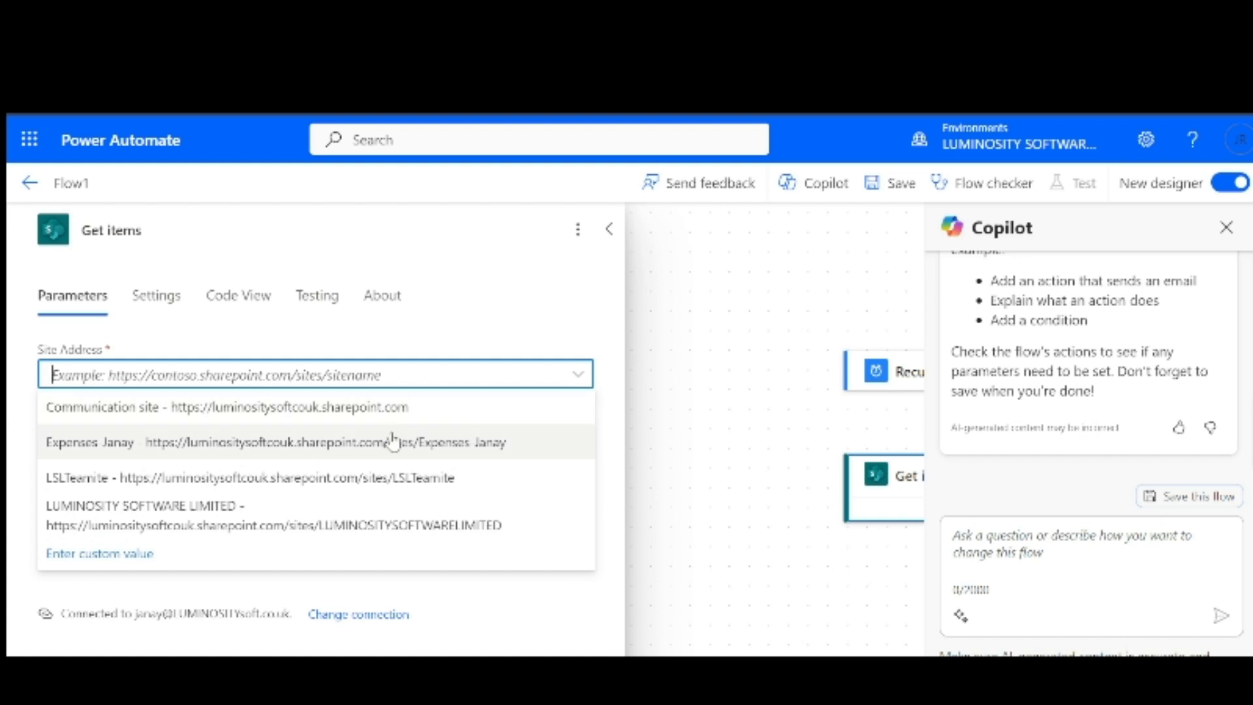
{"action": "left_click", "coordinate": [239, 451]}
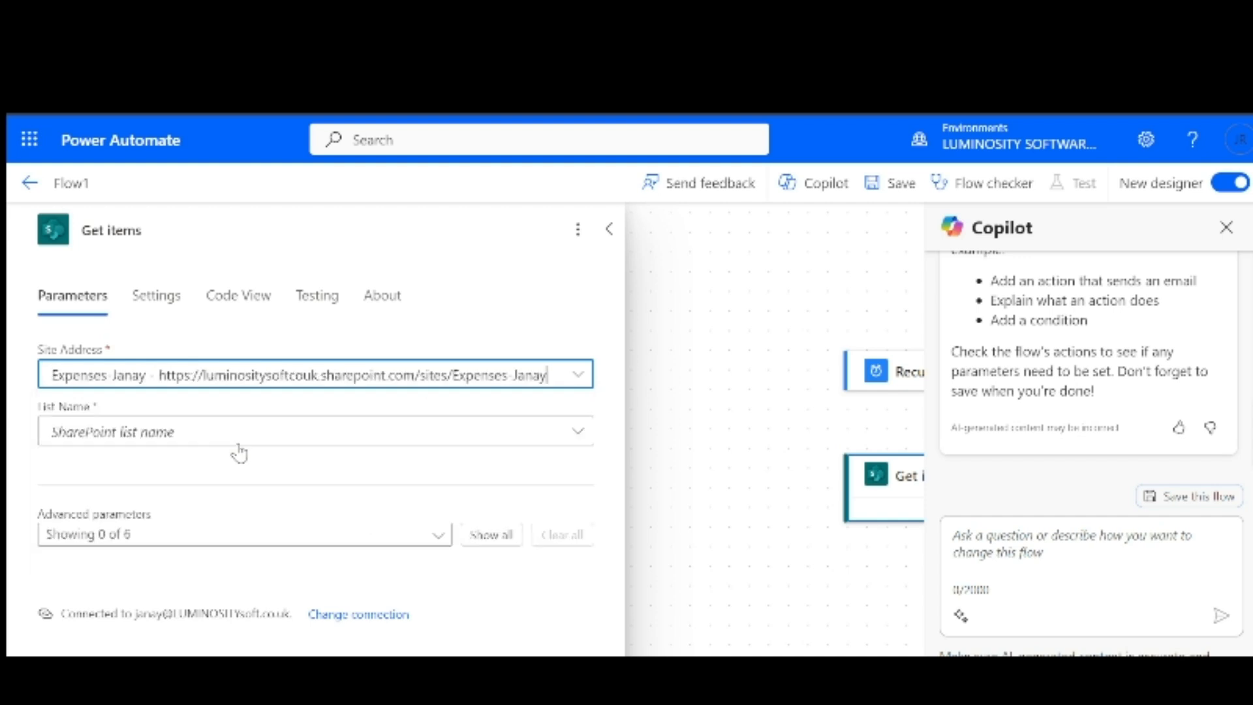
{"action": "left_click", "coordinate": [328, 434]}
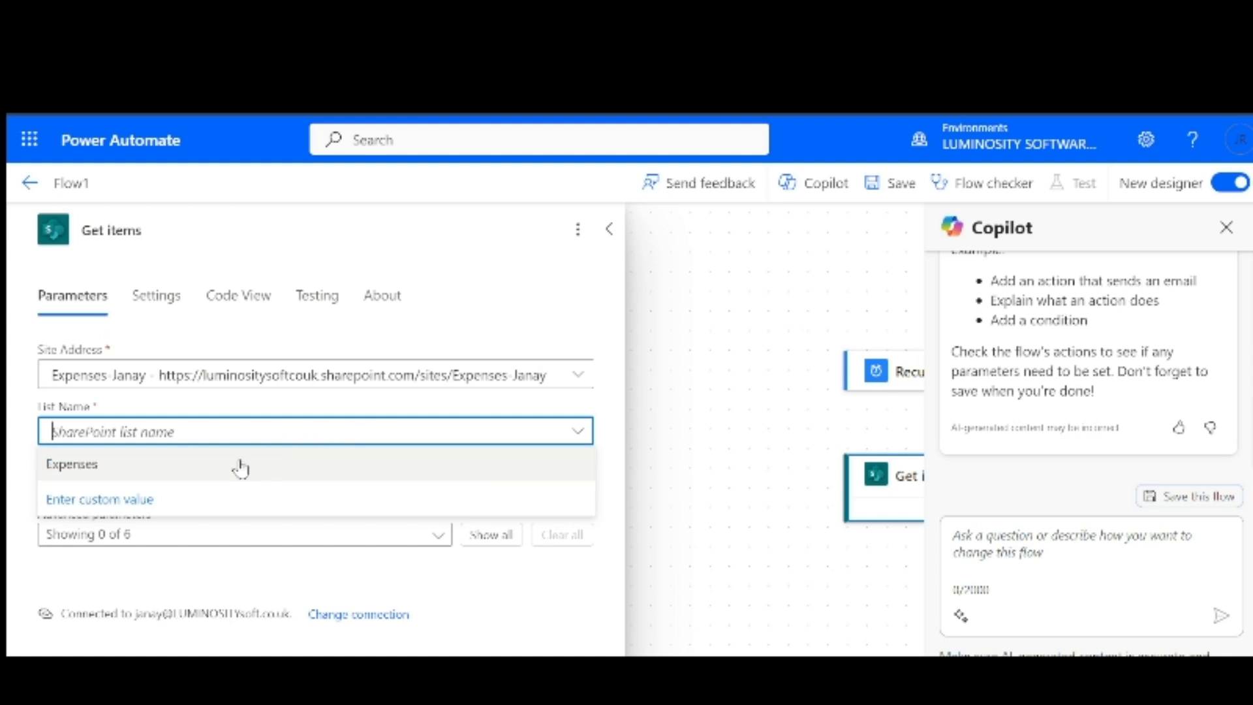
{"action": "left_click", "coordinate": [218, 471]}
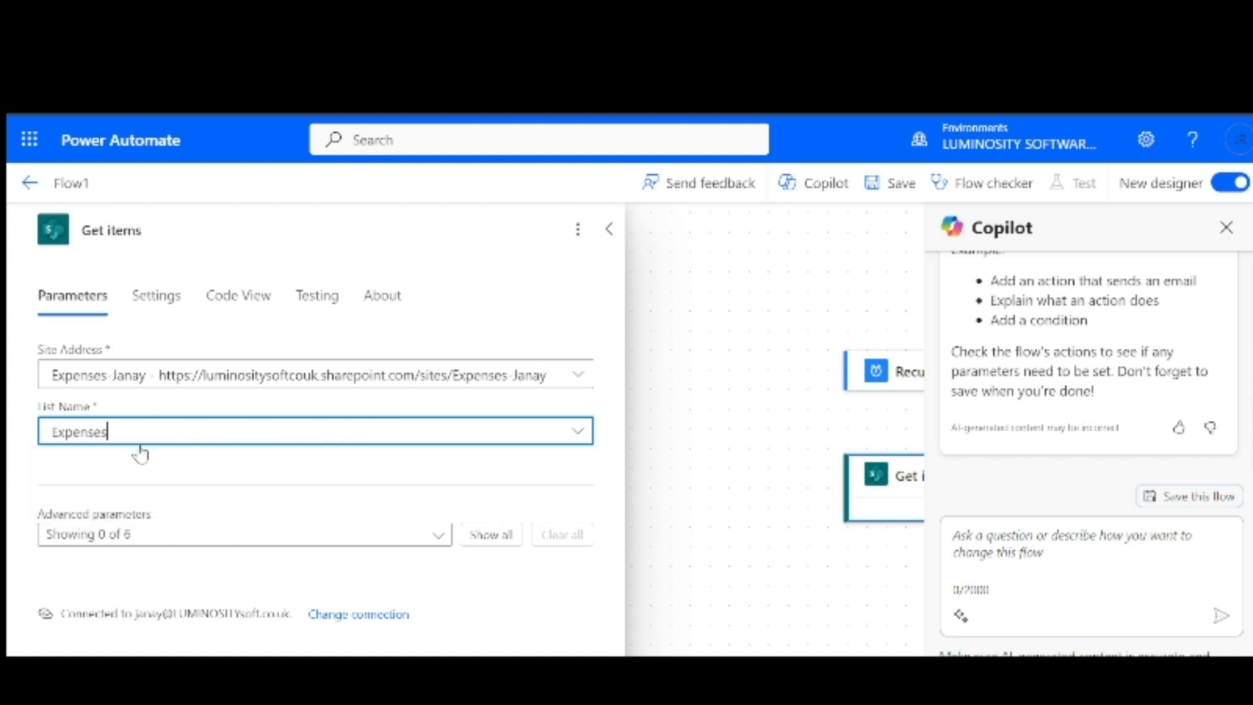
{"action": "scroll", "coordinate": [275, 503], "scroll_direction": "down", "scroll_amount": 1}
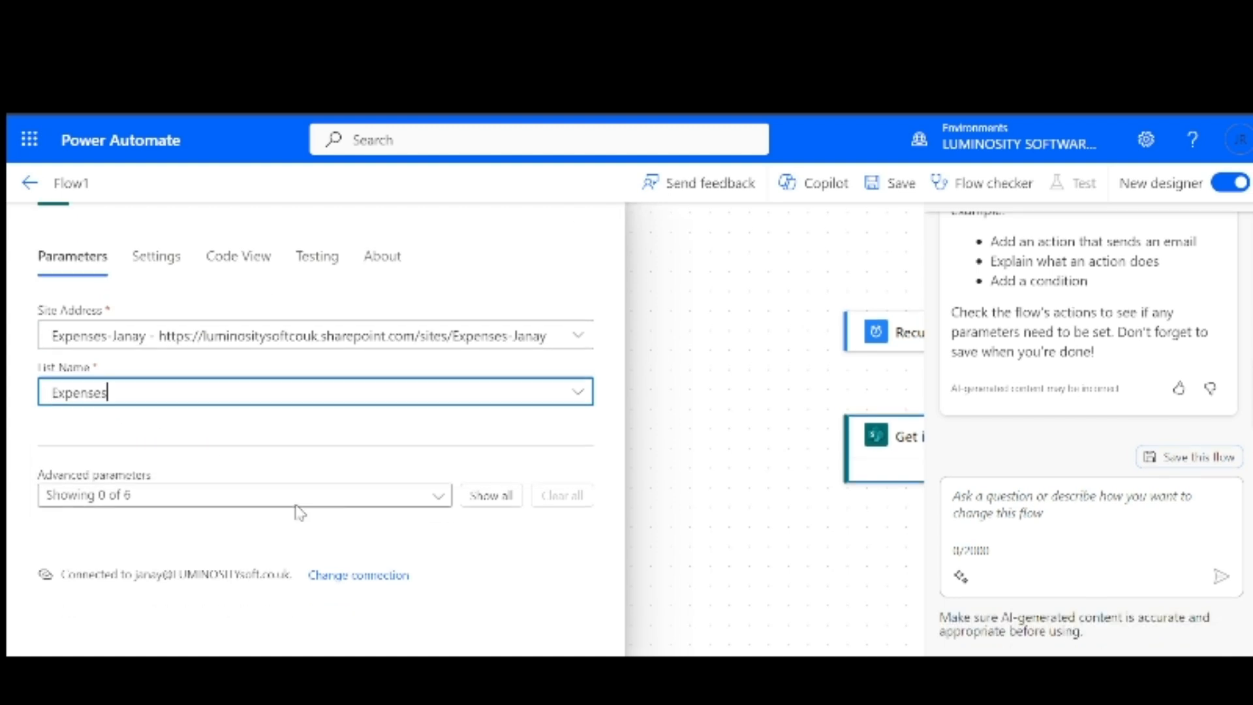
{"action": "left_click", "coordinate": [486, 490]}
{"action": "scroll", "coordinate": [363, 515], "scroll_direction": "down", "scroll_amount": 5}
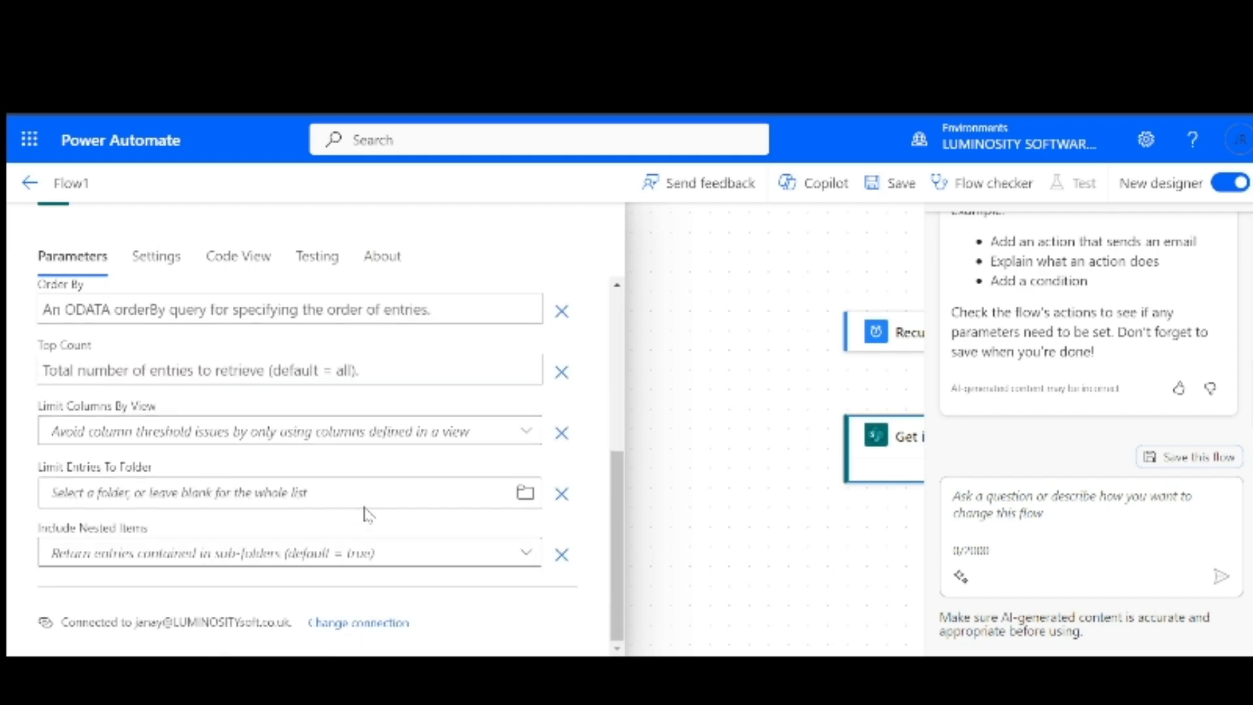
{"action": "scroll", "coordinate": [363, 513], "scroll_direction": "up", "scroll_amount": 5}
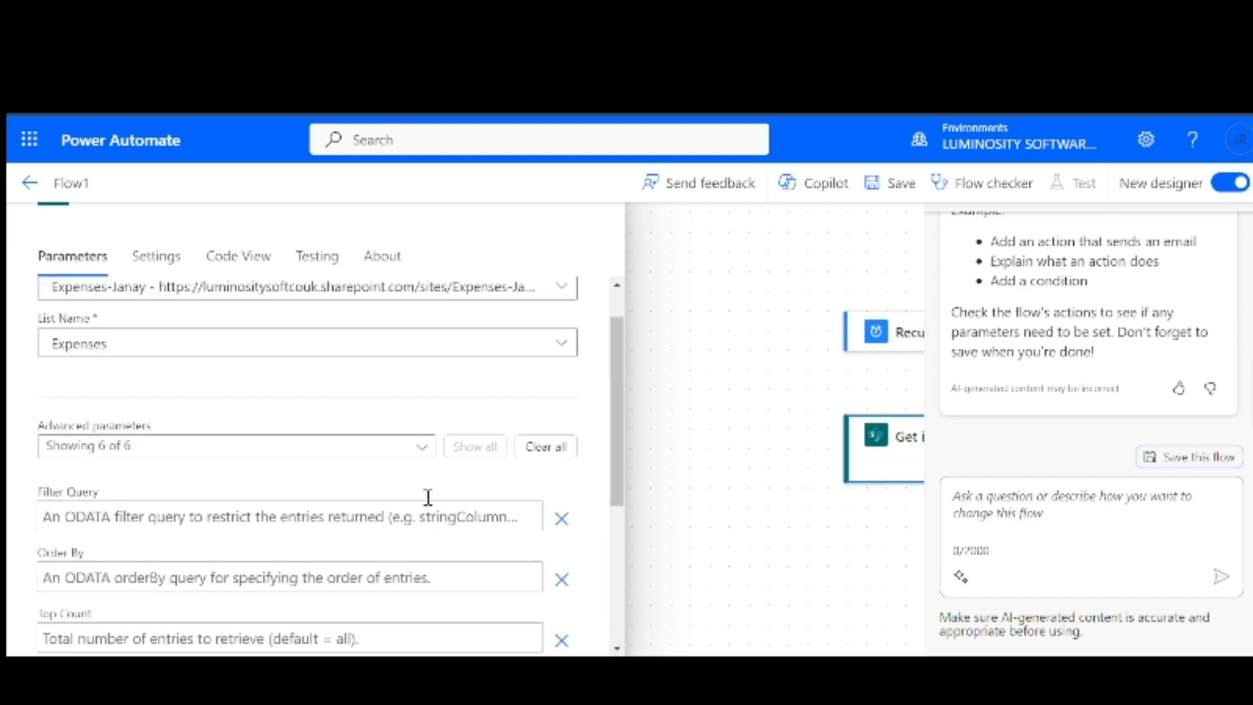
{"action": "scroll", "coordinate": [436, 504], "scroll_direction": "down", "scroll_amount": 5}
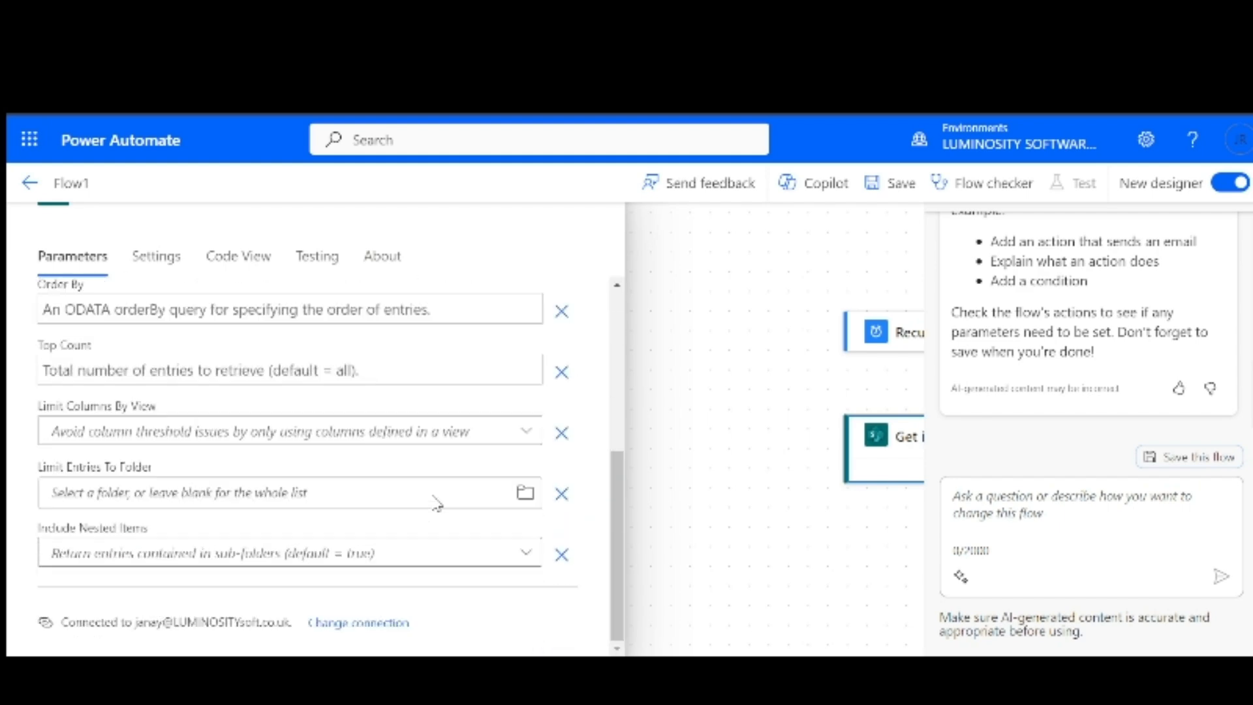
{"action": "left_click", "coordinate": [722, 407]}
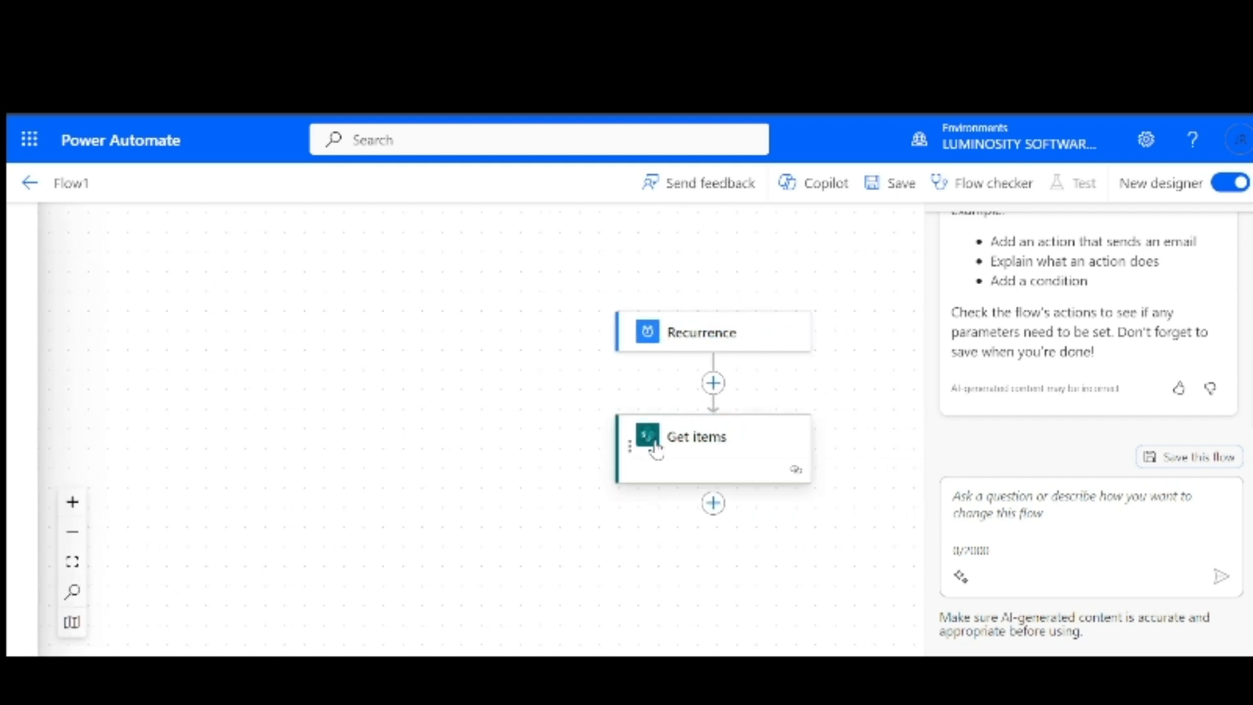
Search 'create html tab' and insert Data Operation's Create HTML table after Get items
{"action": "left_click", "coordinate": [714, 502]}
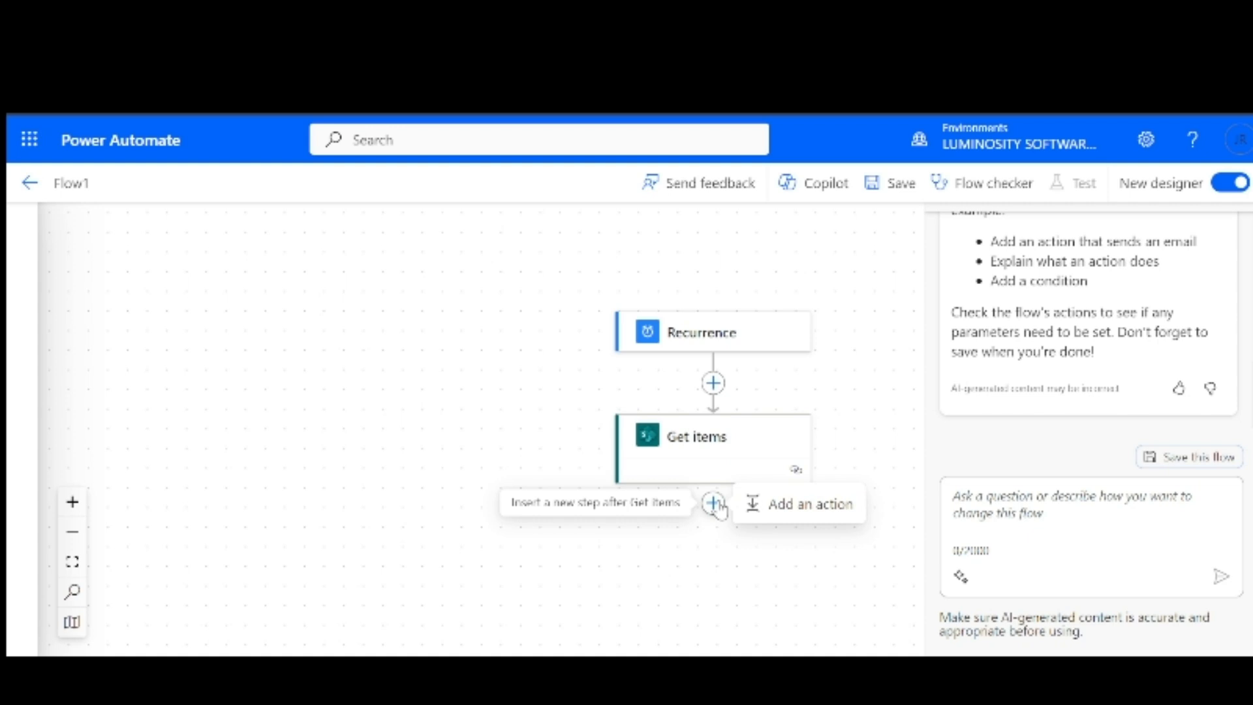
{"action": "left_click", "coordinate": [757, 505]}
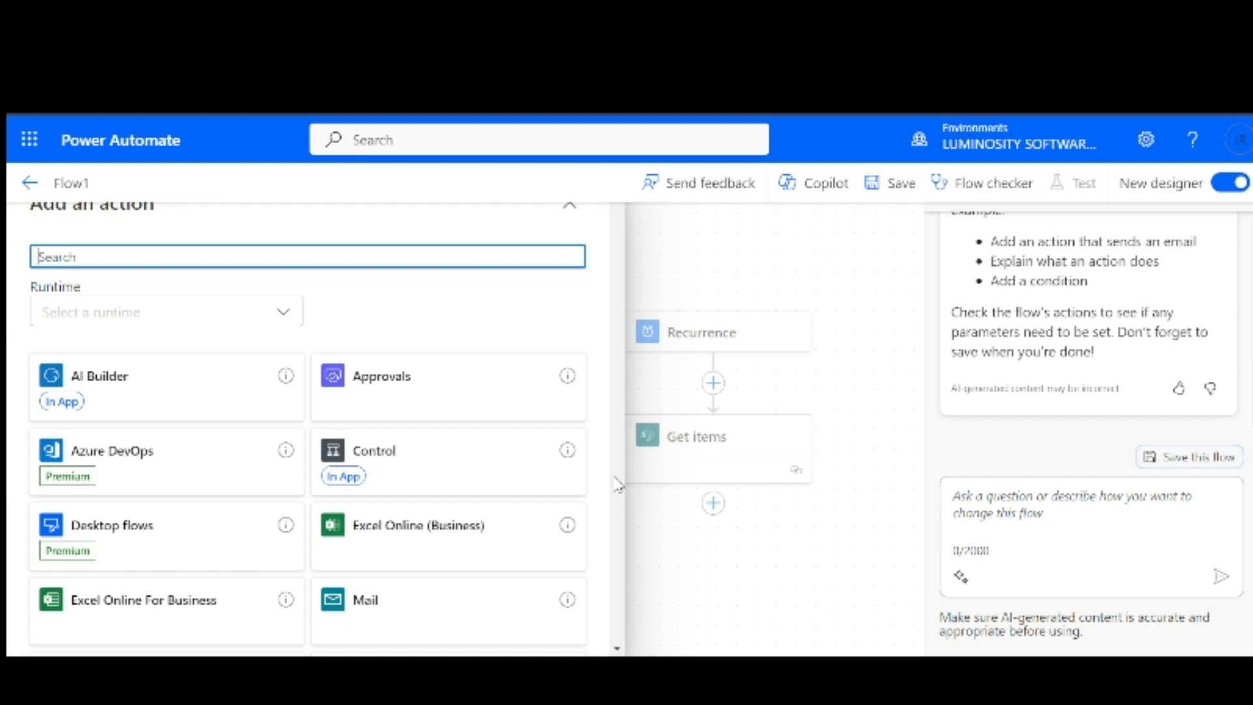
{"action": "type", "text": "cre"}
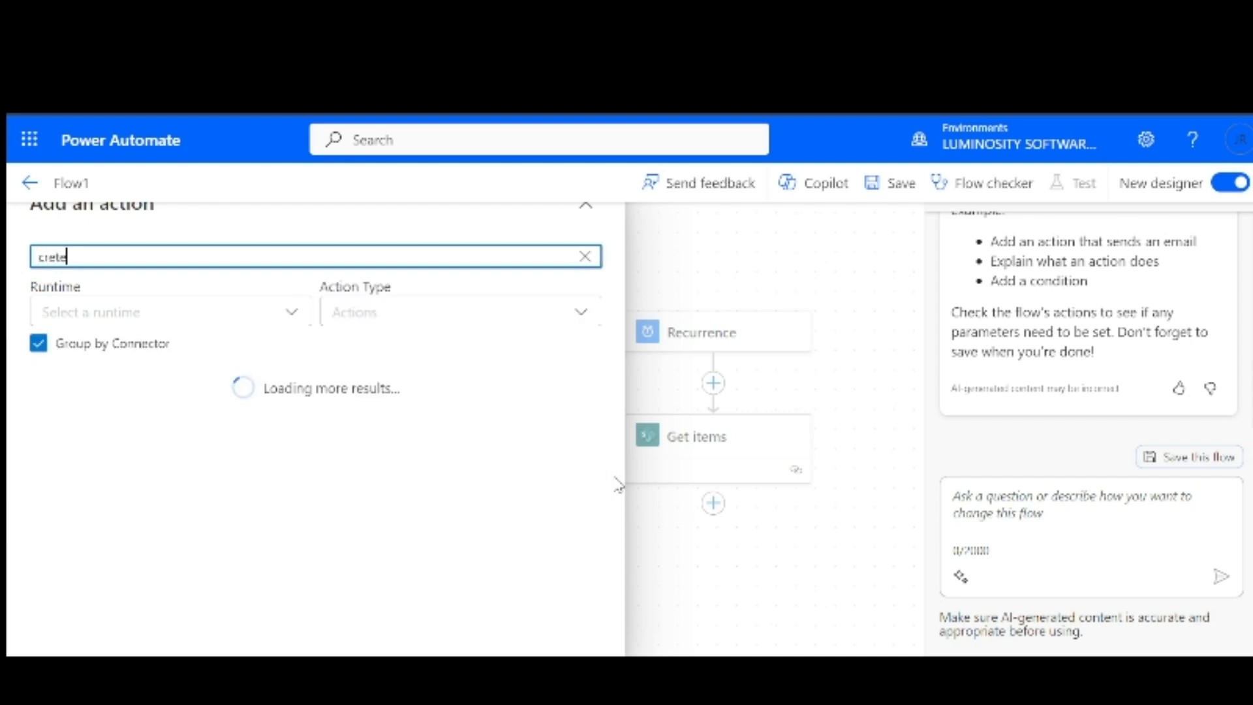
{"action": "type", "text": "ate "}
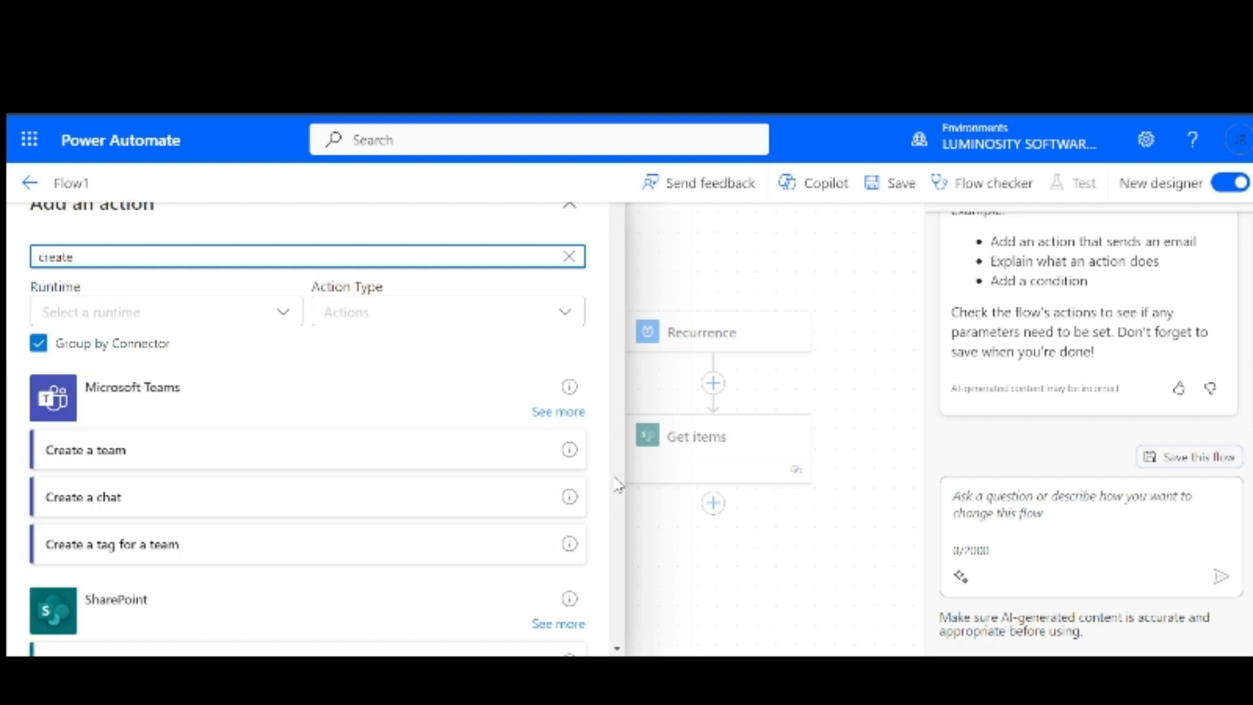
{"action": "type", "text": "html"}
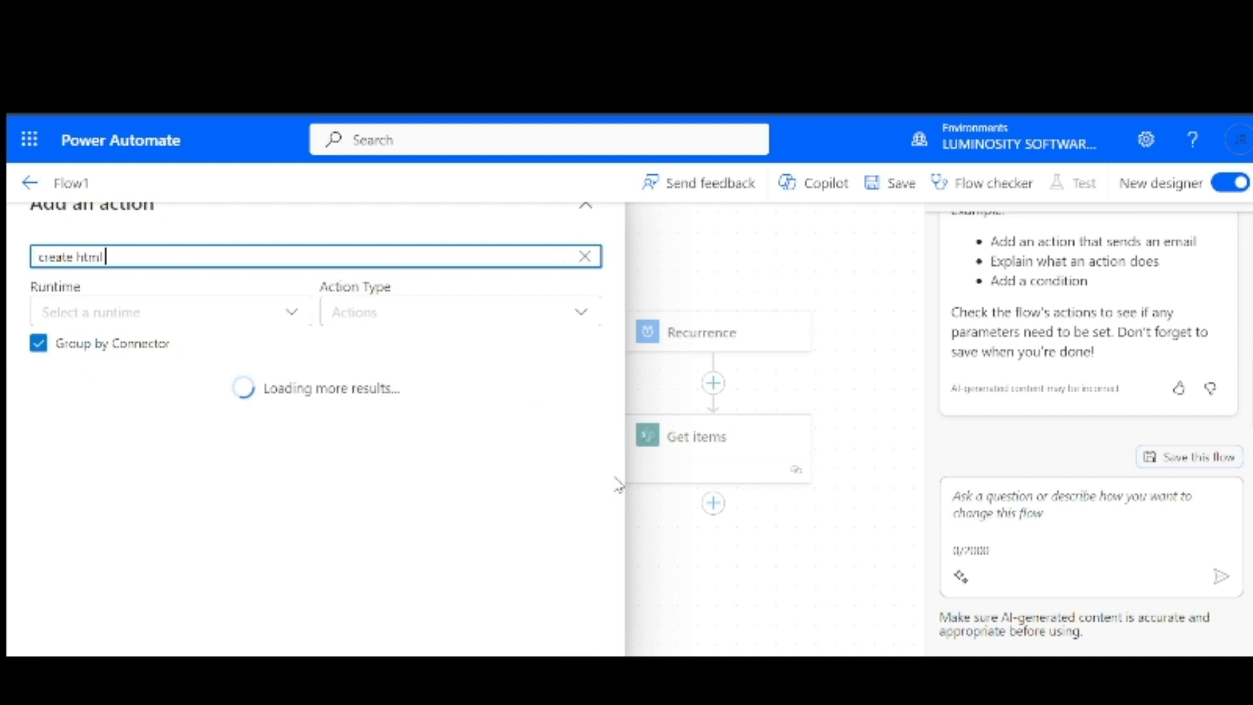
{"action": "type", "text": " table"}
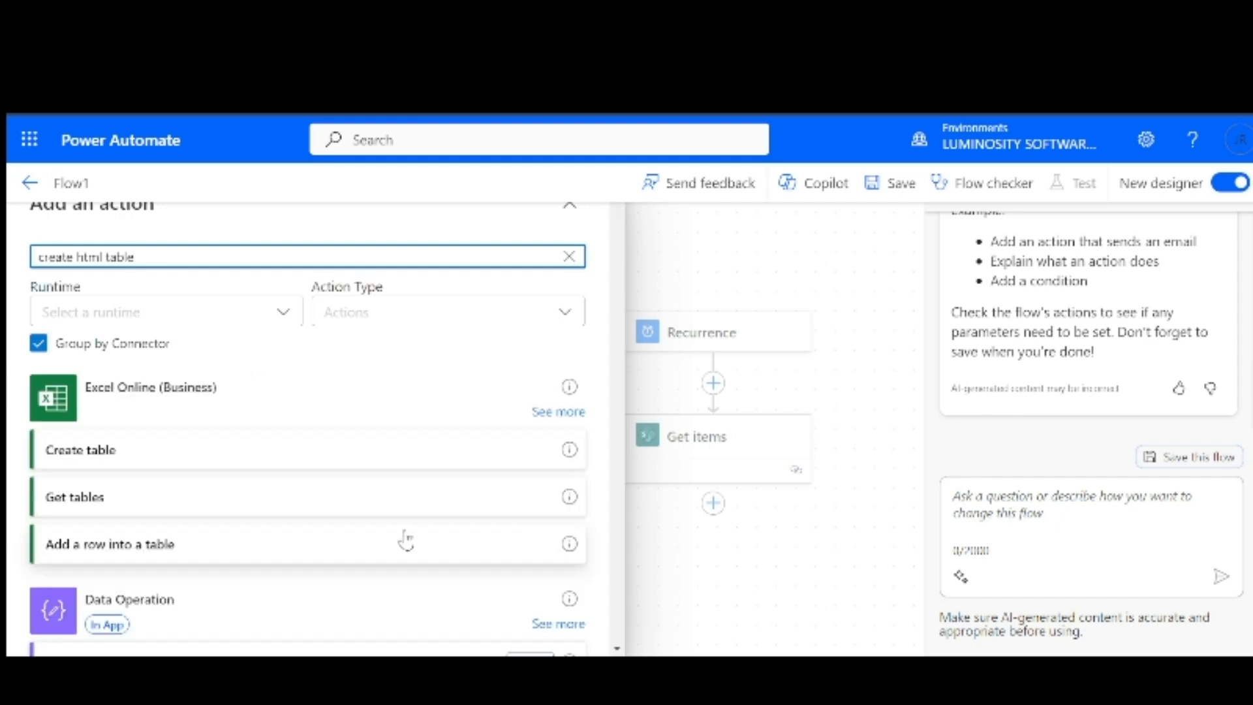
{"action": "scroll", "coordinate": [331, 522], "scroll_direction": "down", "scroll_amount": 2}
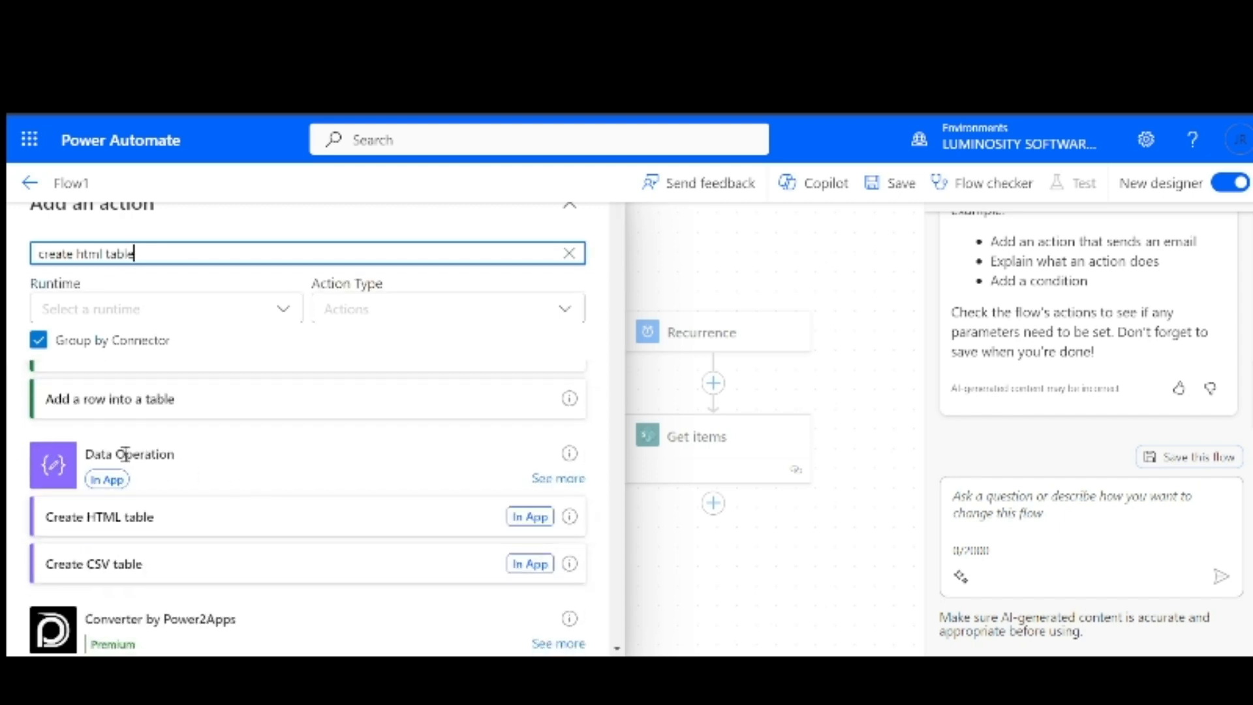
{"action": "mouse_move", "coordinate": [571, 458]}
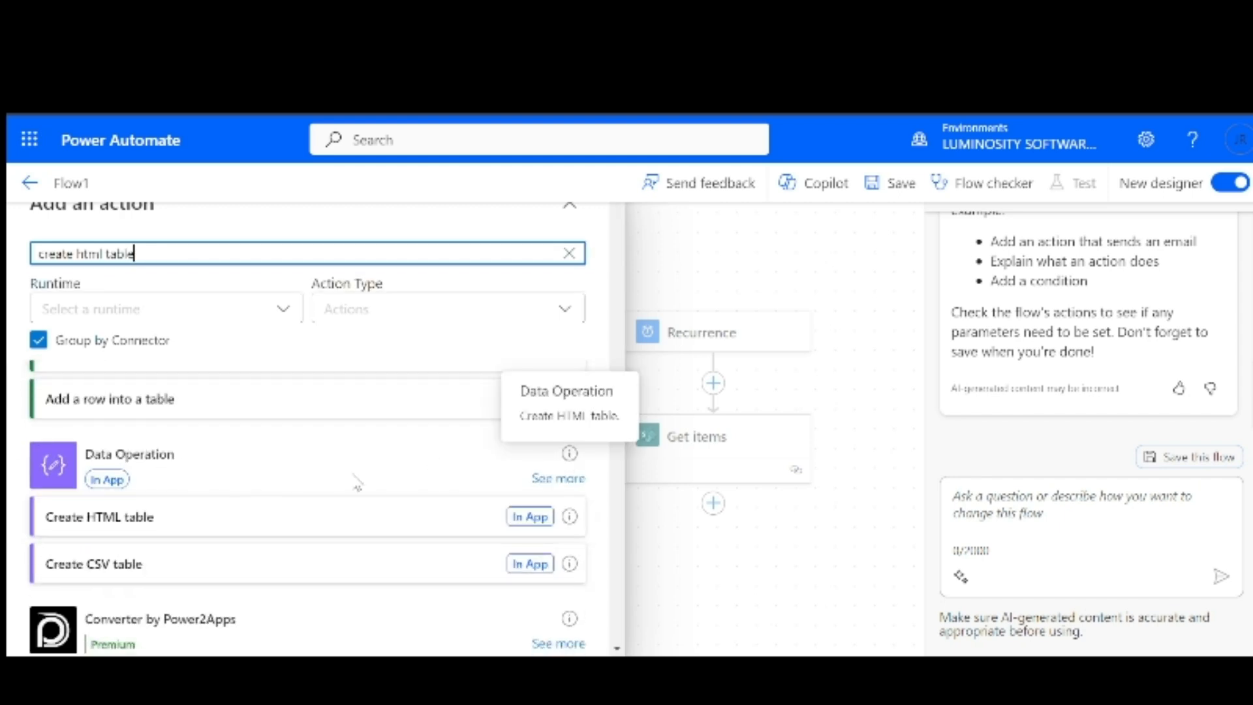
{"action": "scroll", "coordinate": [352, 486], "scroll_direction": "down", "scroll_amount": 1}
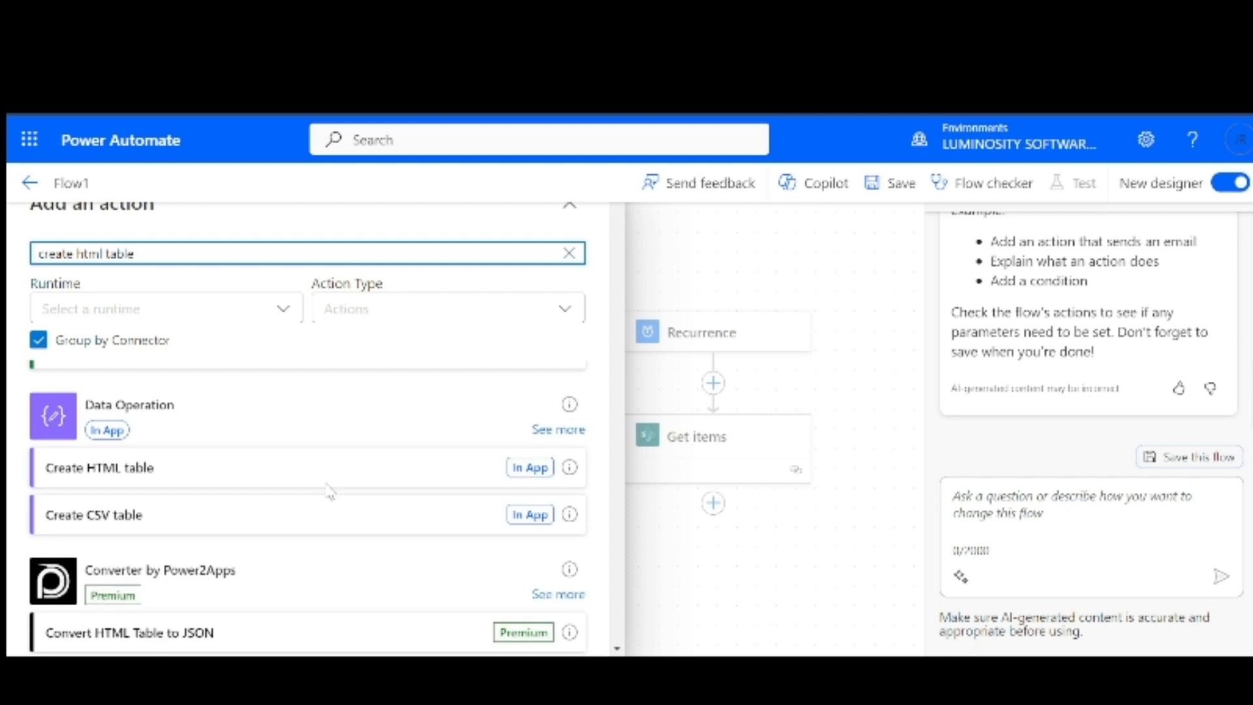
{"action": "left_click", "coordinate": [112, 485]}
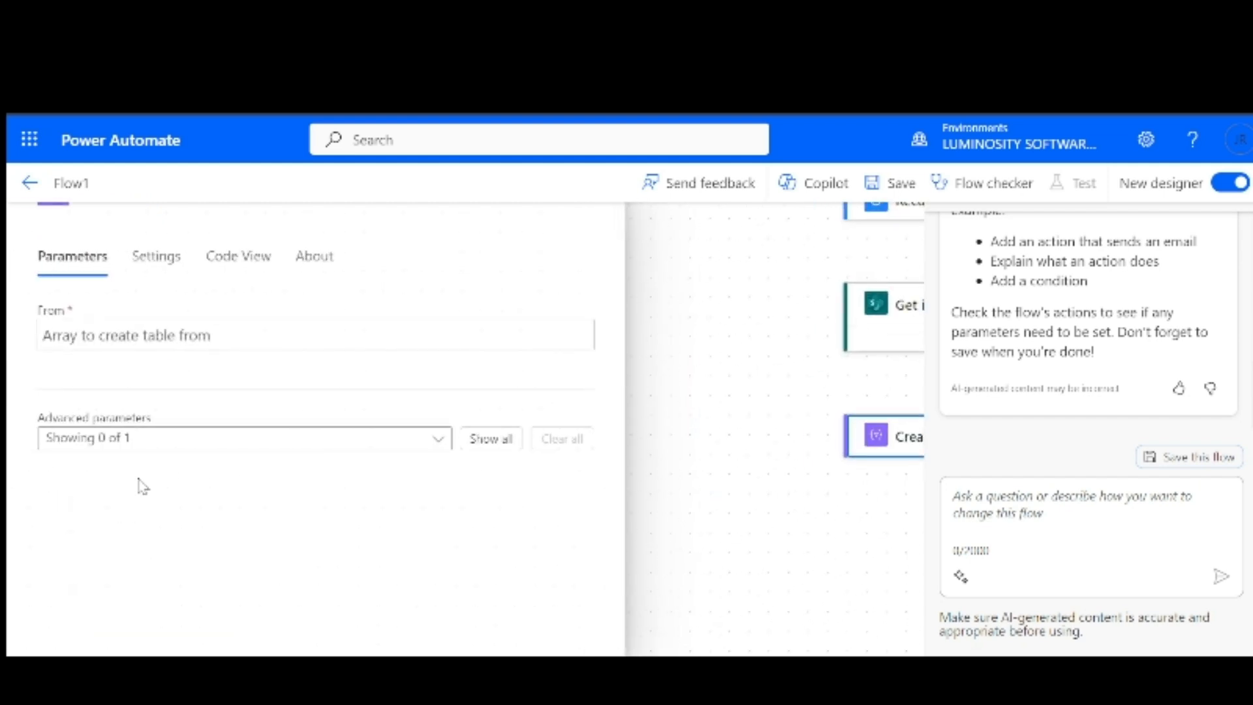
Set Create HTML table's From field to Get items body/value and close the panel
{"action": "left_click", "coordinate": [161, 344]}
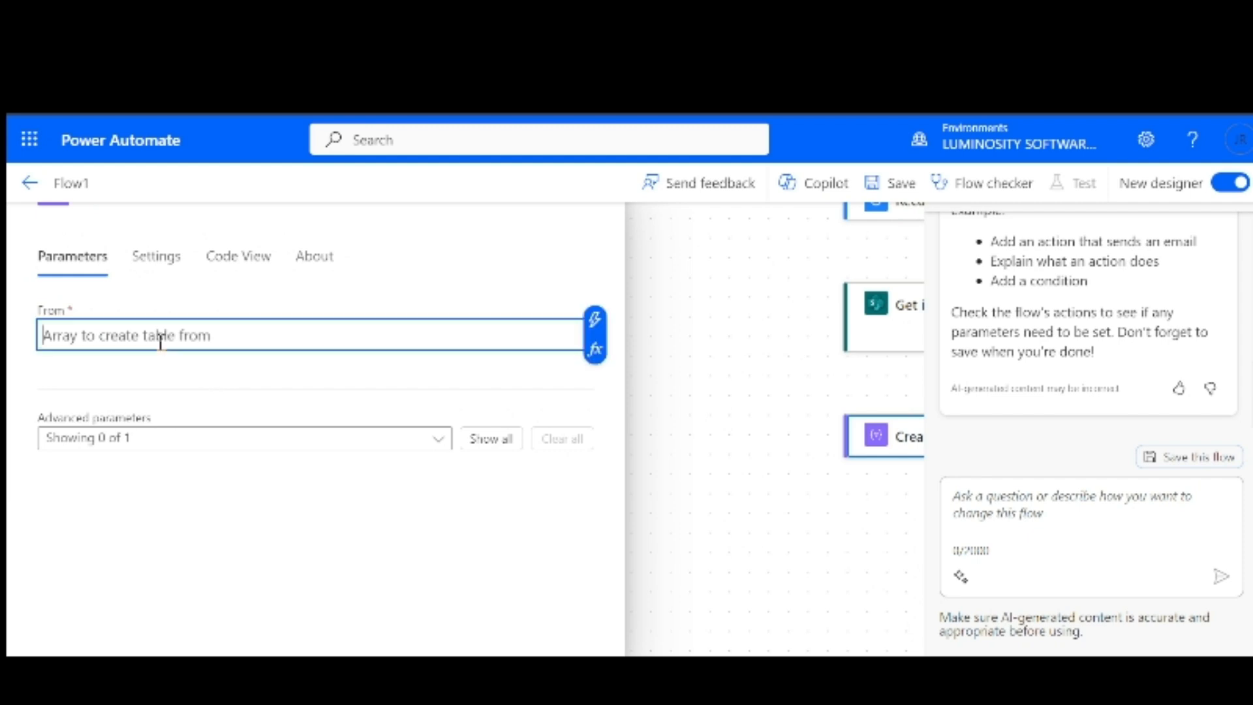
{"action": "left_click", "coordinate": [595, 319]}
{"action": "left_click", "coordinate": [441, 344]}
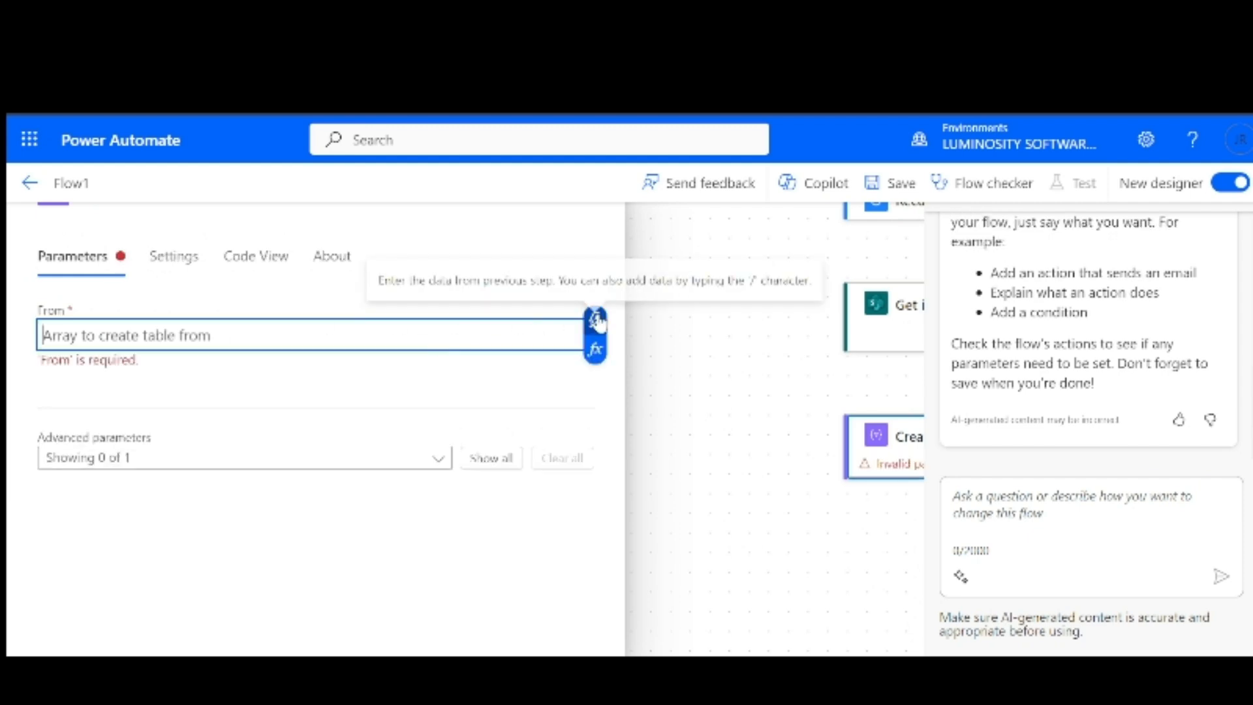
{"action": "left_click", "coordinate": [595, 320]}
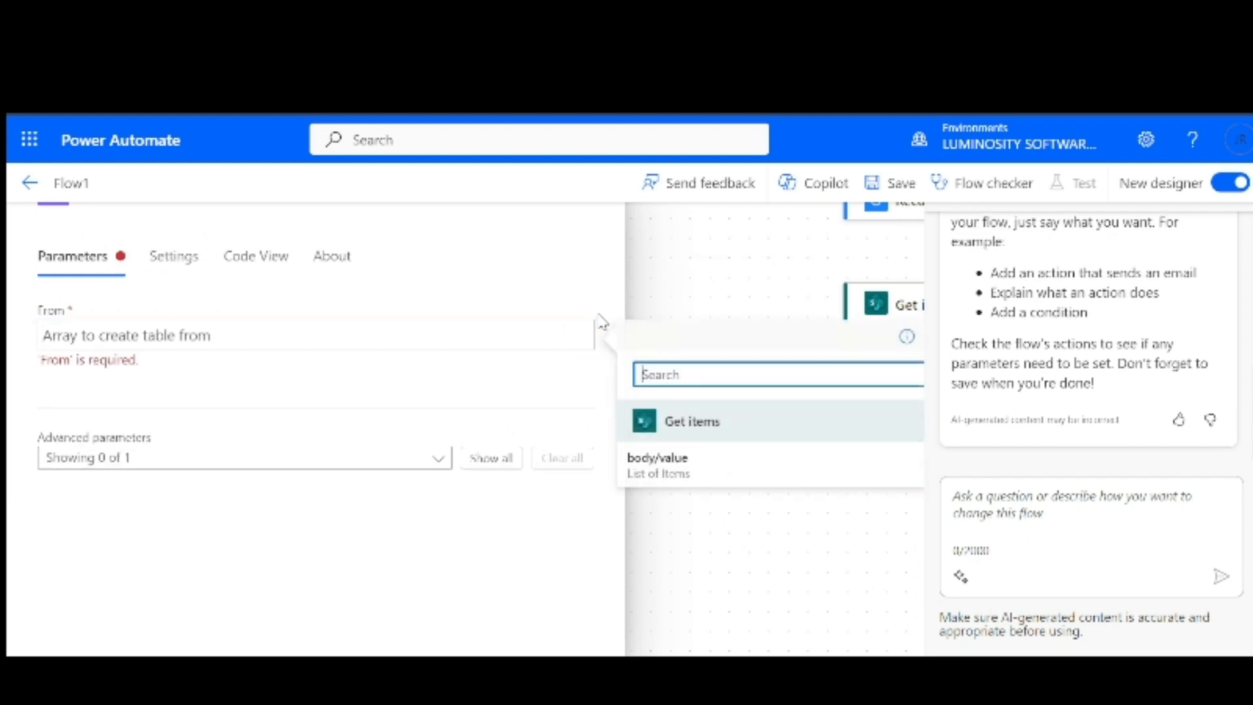
{"action": "left_click", "coordinate": [665, 469]}
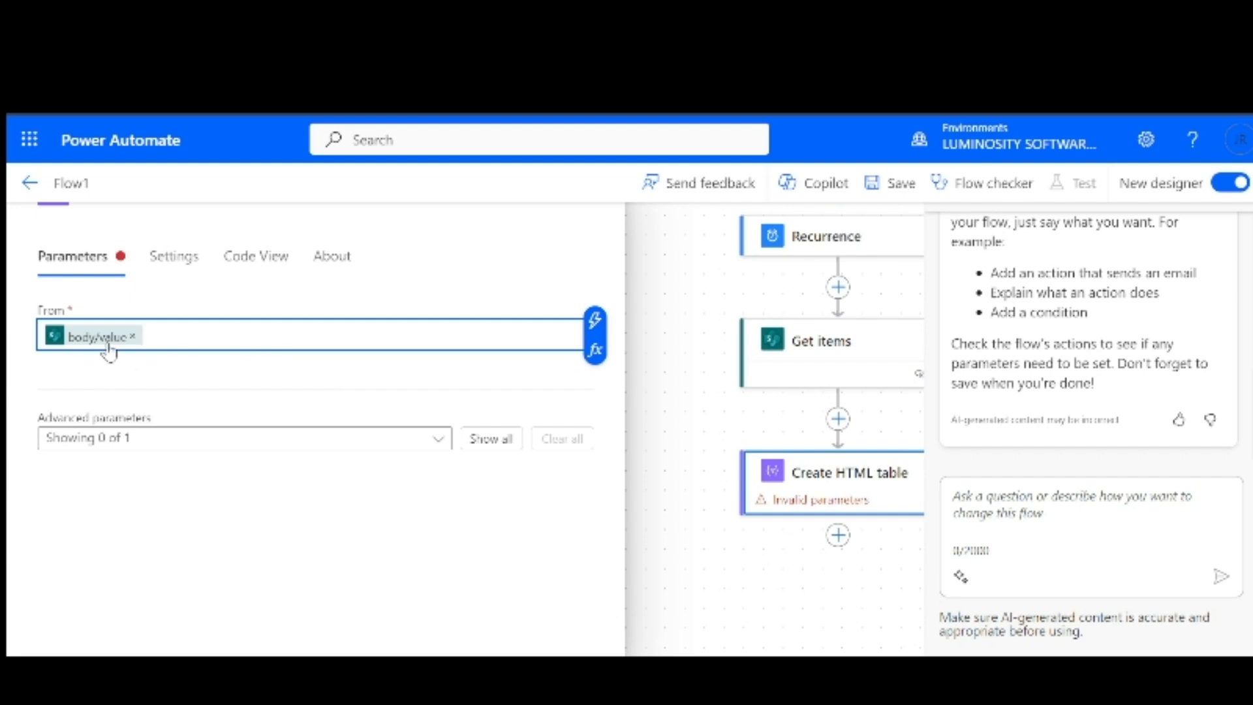
{"action": "left_click", "coordinate": [718, 438]}
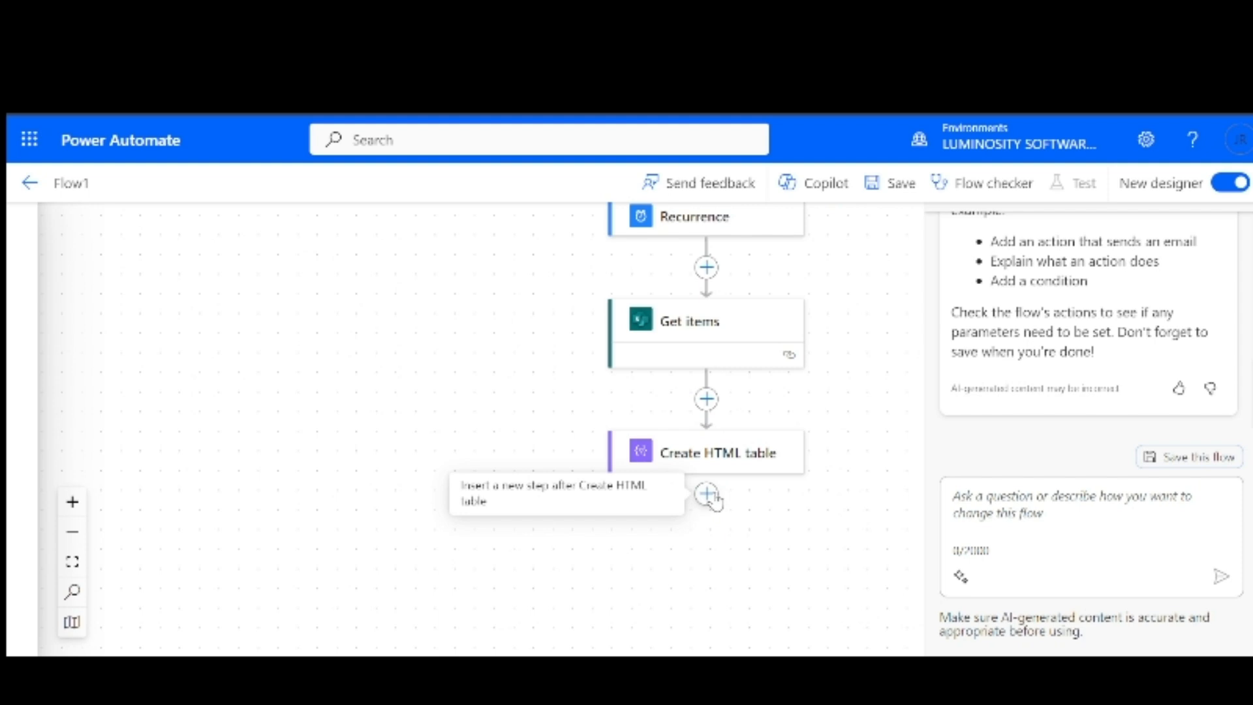
Add Gmail's Send email (V2) after Create HTML table and enter the recipient's e-mail in To
{"action": "left_click", "coordinate": [706, 494]}
{"action": "left_click", "coordinate": [757, 500]}
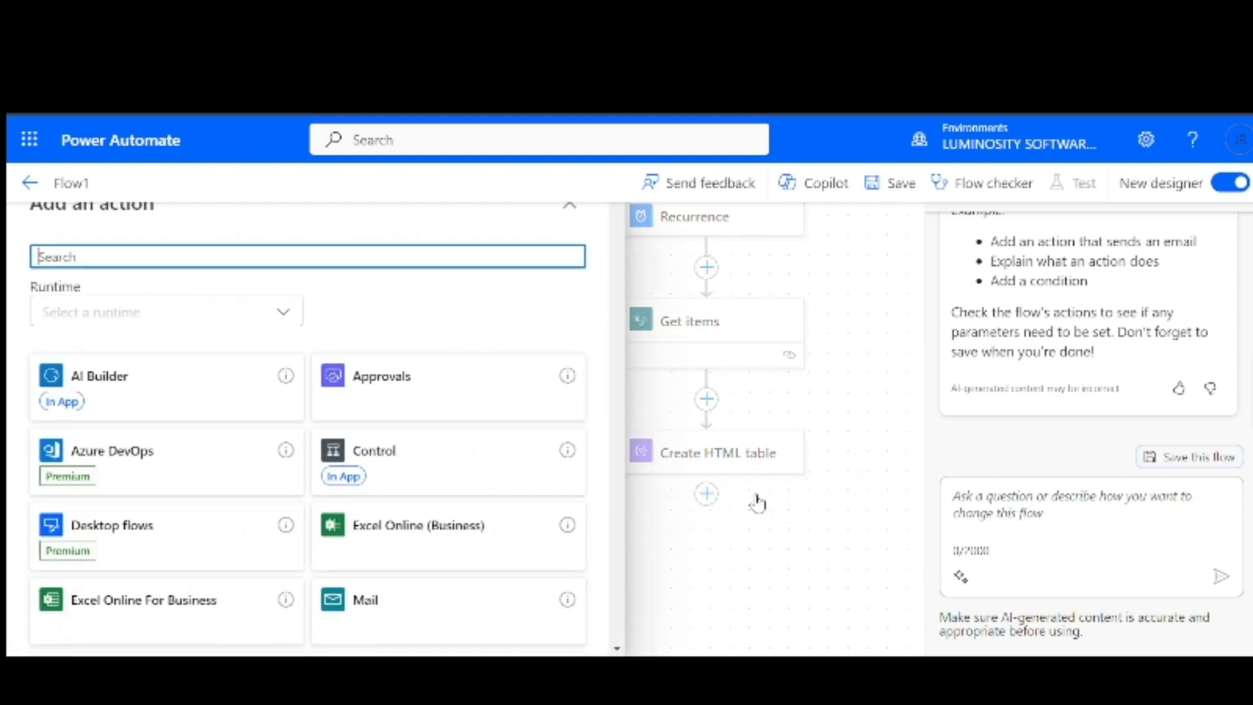
{"action": "type", "text": "gmail"}
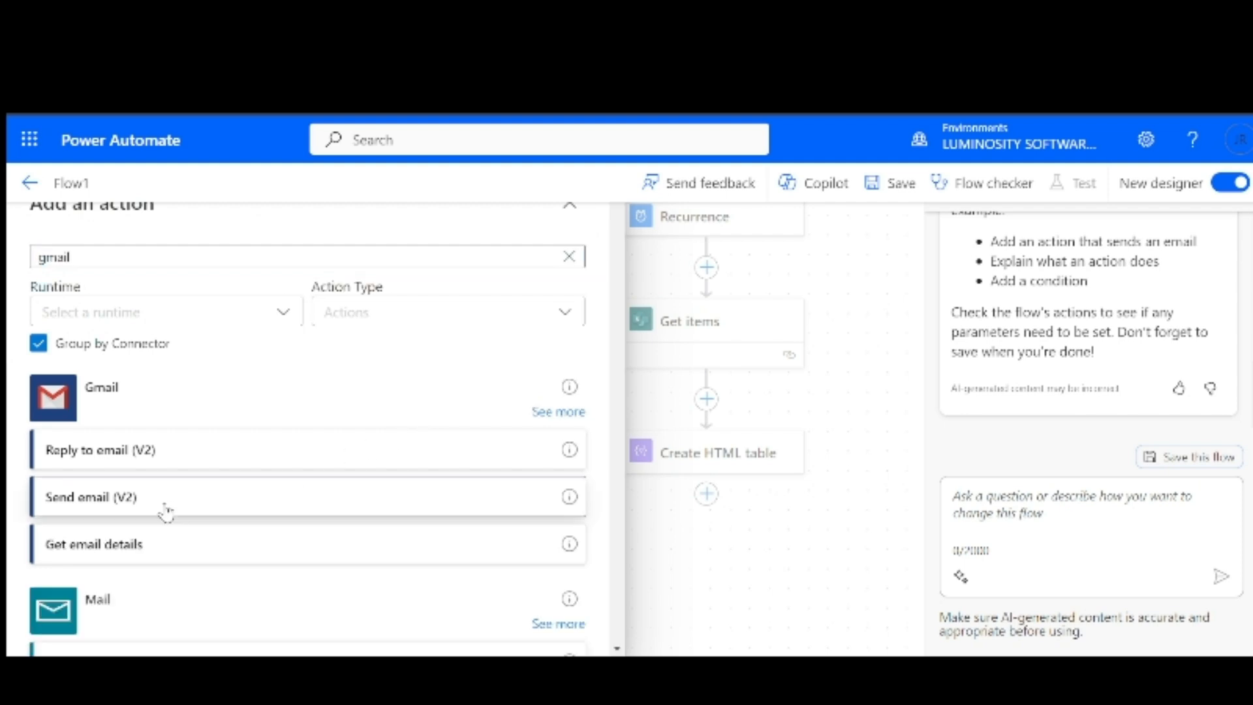
{"action": "left_click", "coordinate": [168, 510]}
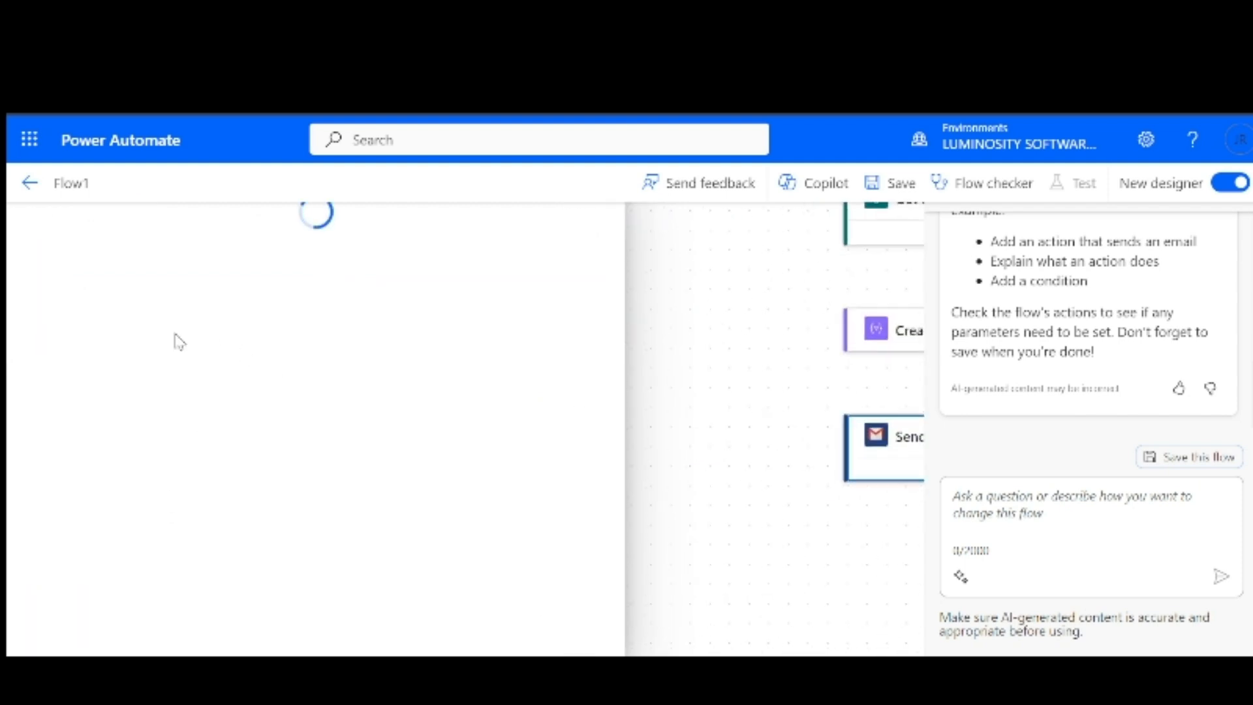
{"action": "left_click", "coordinate": [215, 327]}
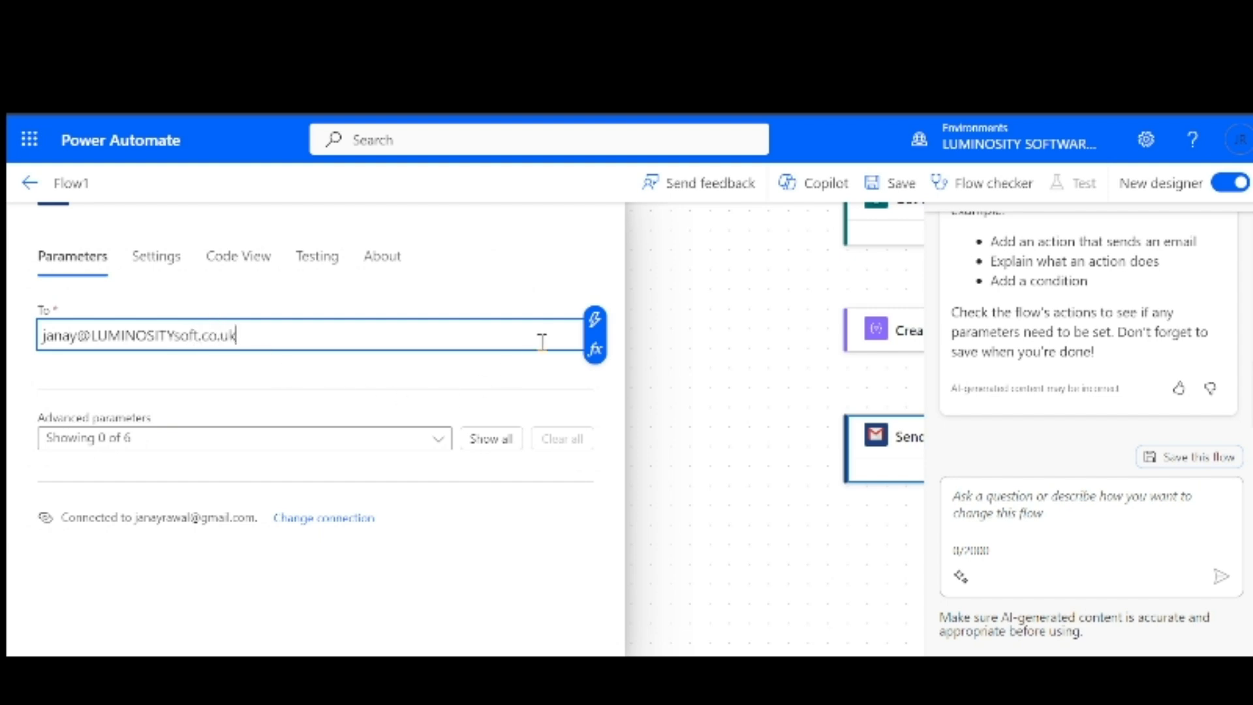
Show all Send email (V2) fields and enter the subject 'Monthly expenses'
{"action": "left_click", "coordinate": [492, 438]}
{"action": "scroll", "coordinate": [385, 480], "scroll_direction": "down", "scroll_amount": 2}
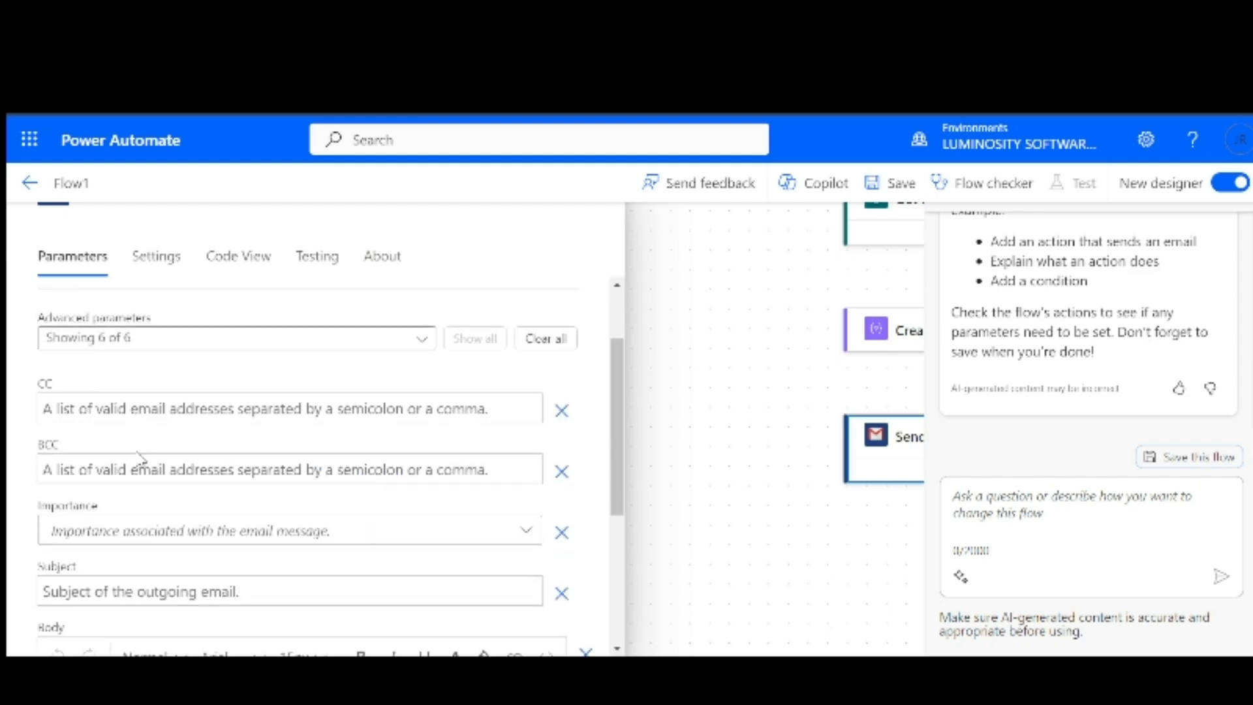
{"action": "scroll", "coordinate": [121, 456], "scroll_direction": "down", "scroll_amount": 2}
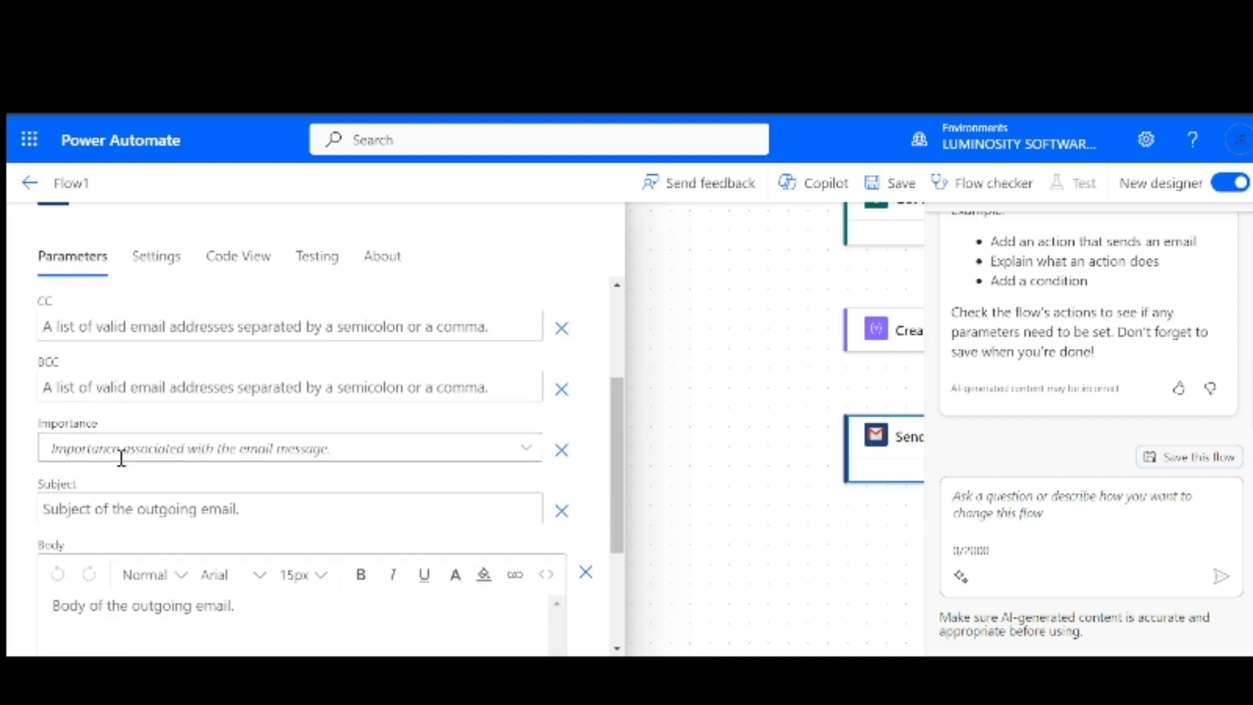
{"action": "scroll", "coordinate": [184, 516], "scroll_direction": "down", "scroll_amount": 2}
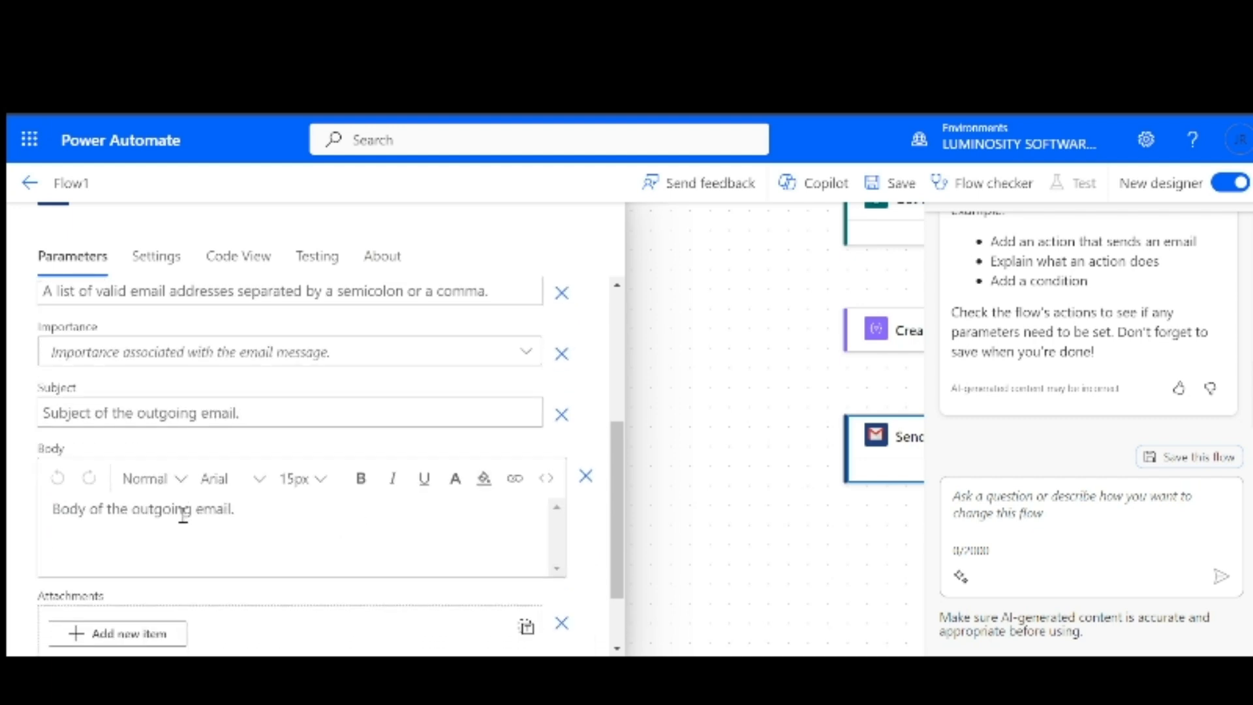
{"action": "left_click", "coordinate": [130, 413]}
{"action": "type", "text": "Monthly expe"}
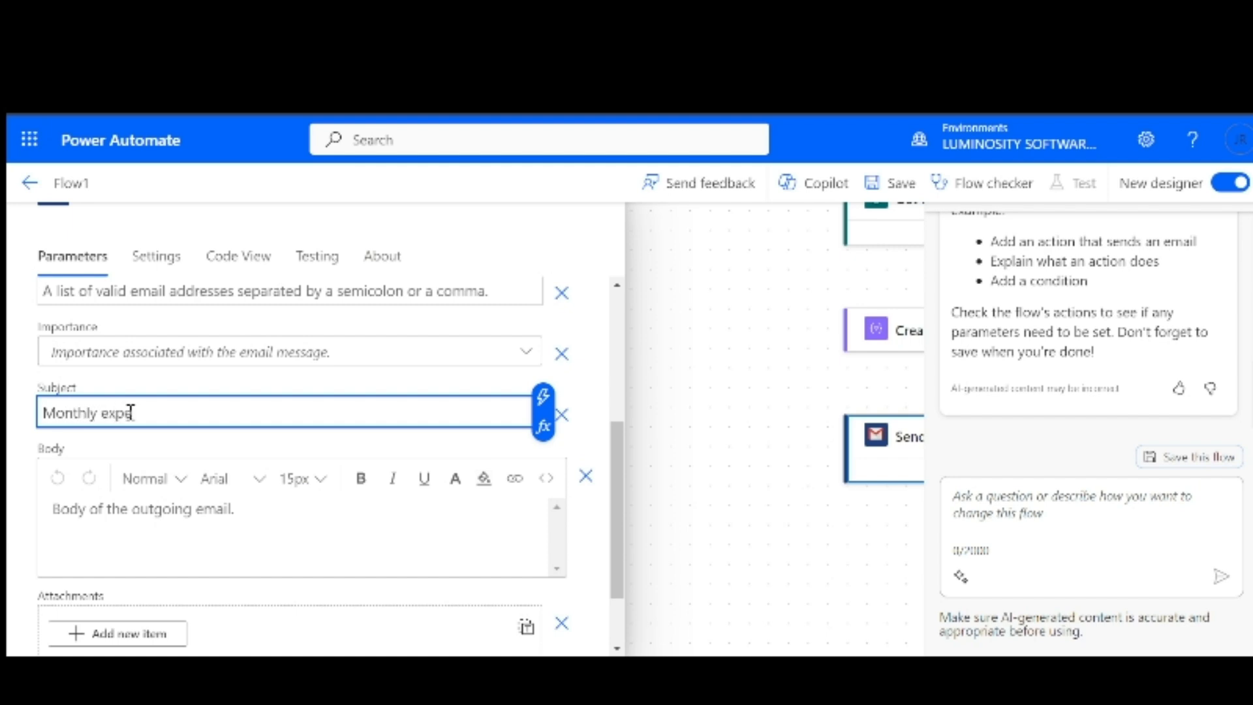
{"action": "type", "text": "nses"}
Insert the Create HTML table Output into the email Body and close the step's details
{"action": "left_click", "coordinate": [169, 507]}
{"action": "left_click", "coordinate": [564, 496]}
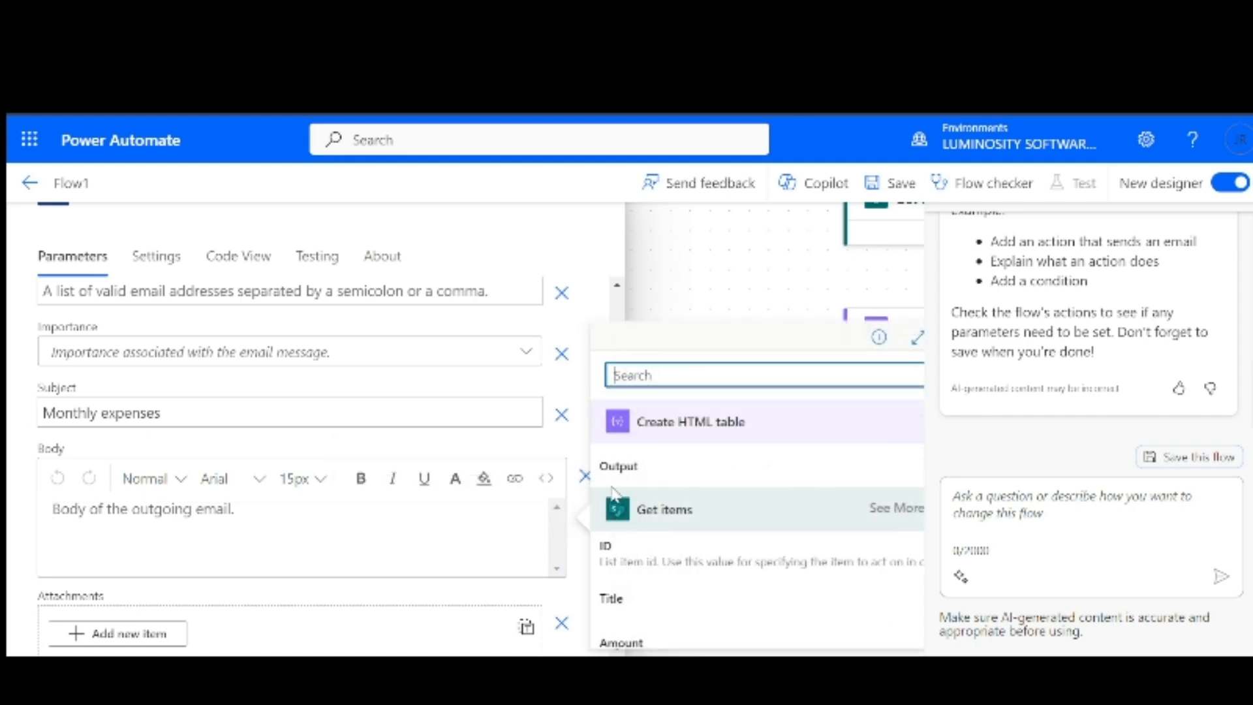
{"action": "left_click", "coordinate": [634, 471]}
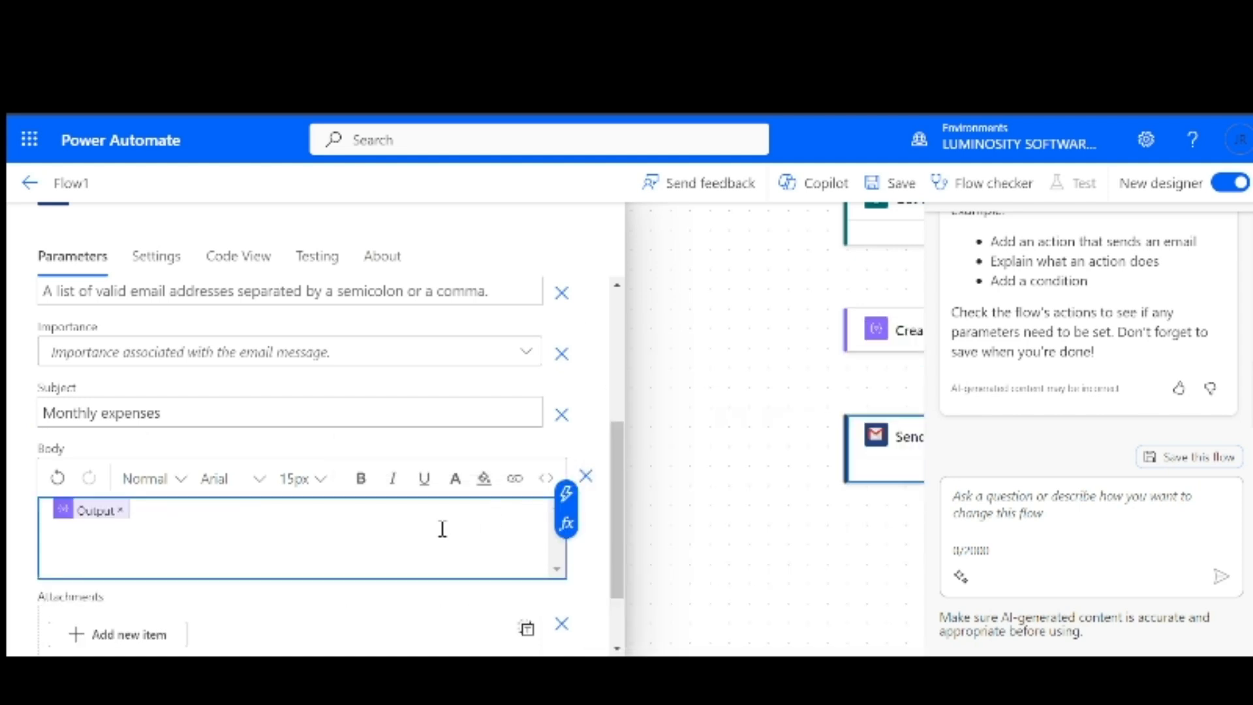
{"action": "scroll", "coordinate": [442, 529], "scroll_direction": "down", "scroll_amount": 2}
{"action": "scroll", "coordinate": [442, 526], "scroll_direction": "up", "scroll_amount": 2}
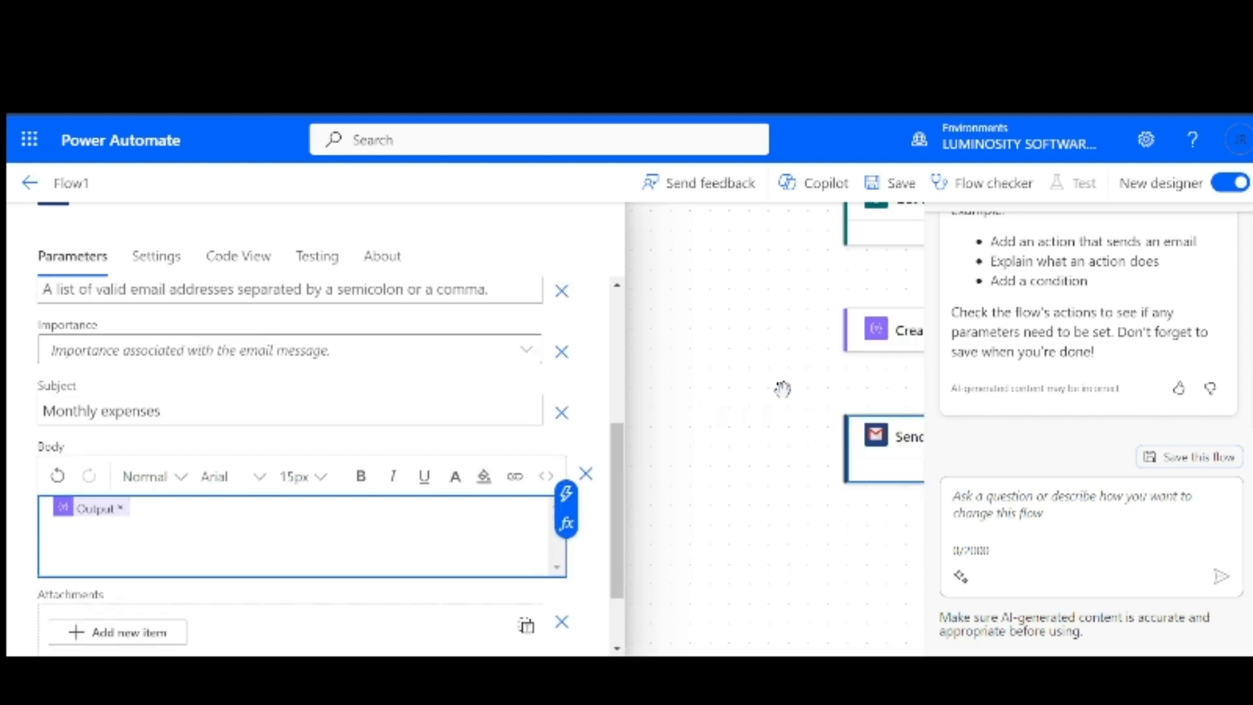
{"action": "scroll", "coordinate": [782, 389], "scroll_direction": "right", "scroll_amount": 1}
{"action": "scroll", "coordinate": [782, 389], "scroll_direction": "up", "scroll_amount": 1}
{"action": "scroll", "coordinate": [779, 397], "scroll_direction": "right", "scroll_amount": 1}
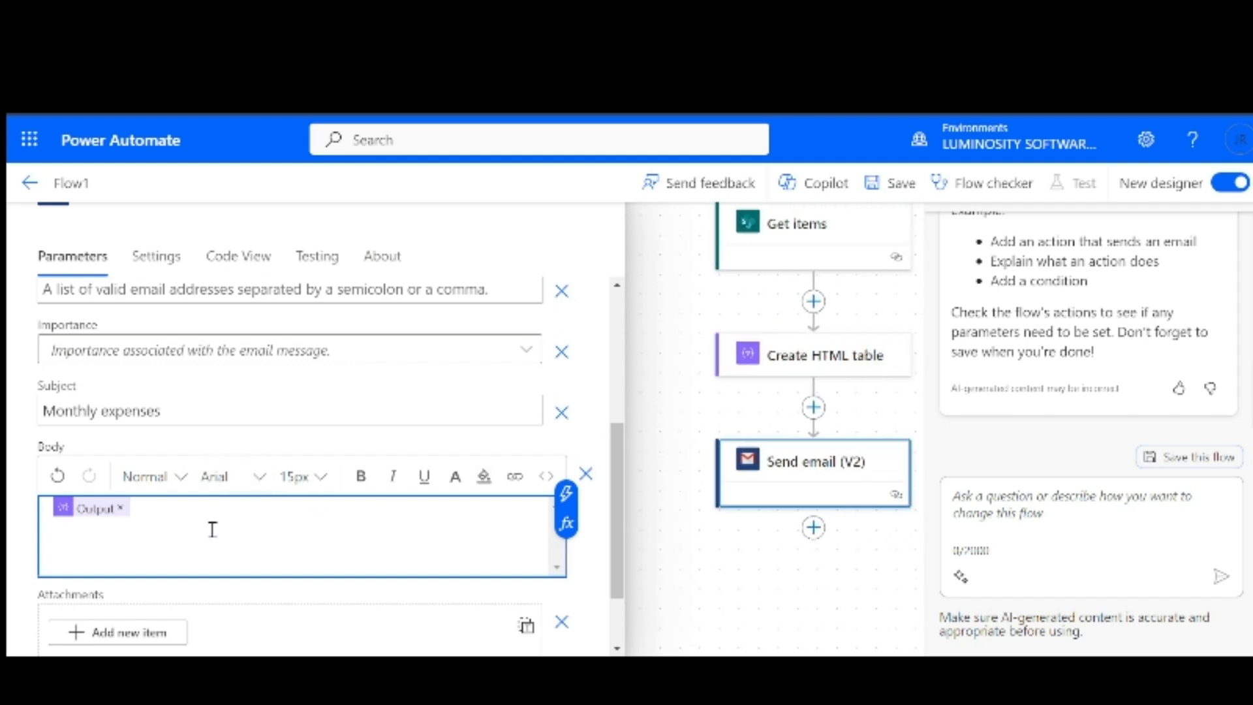
{"action": "scroll", "coordinate": [214, 534], "scroll_direction": "down", "scroll_amount": 2}
{"action": "left_click", "coordinate": [665, 520]}
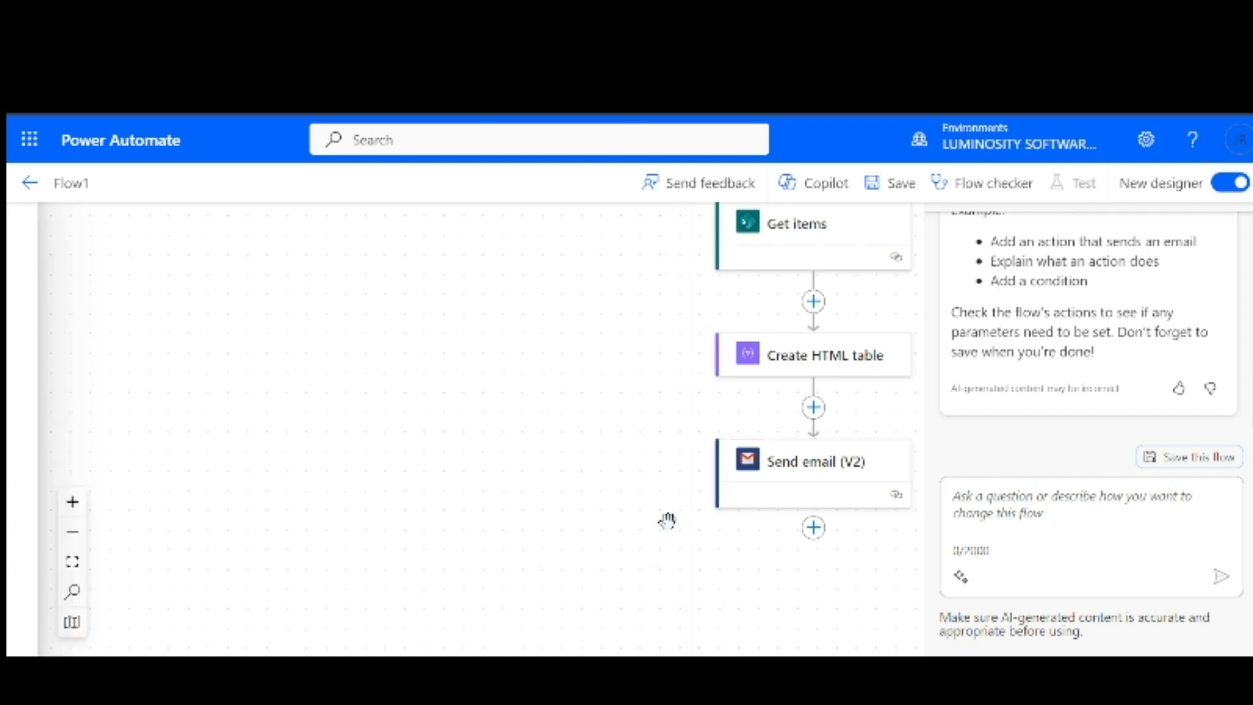
Zoom out to view the whole four-step flow and save Flow1
{"action": "left_click_drag", "start_coordinate": [640, 444], "coordinate": [420, 548]}
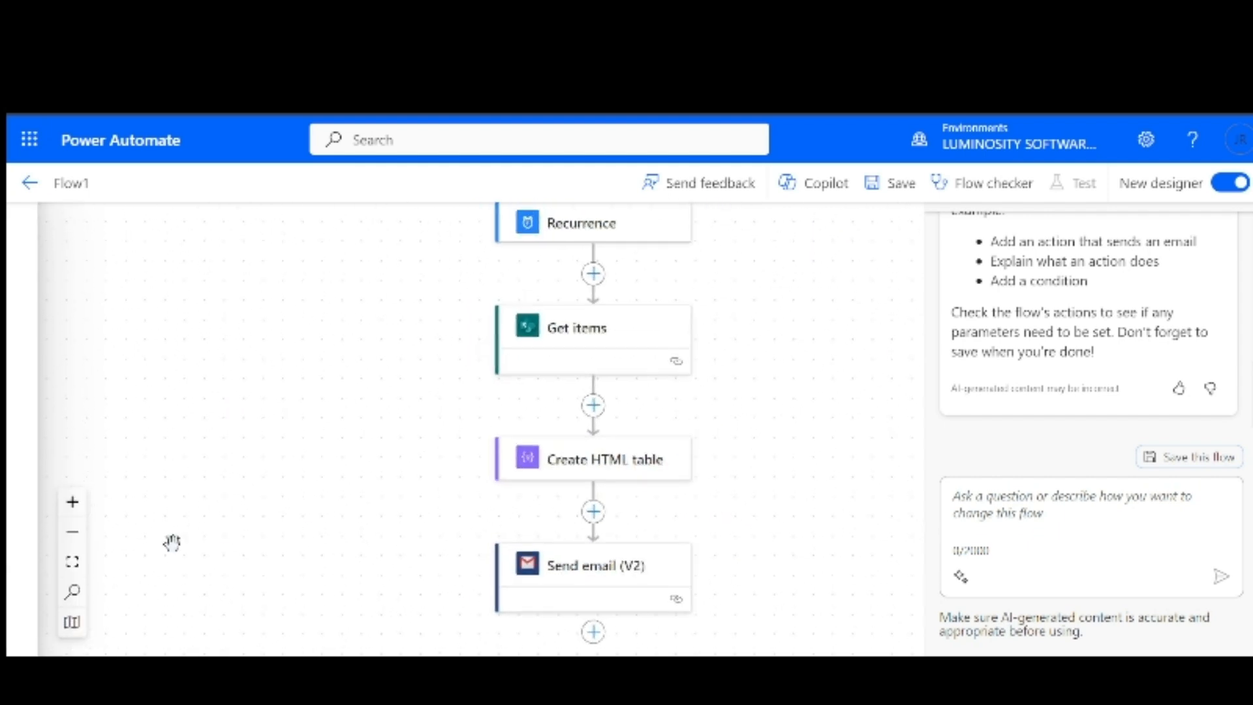
{"action": "left_click", "coordinate": [73, 534]}
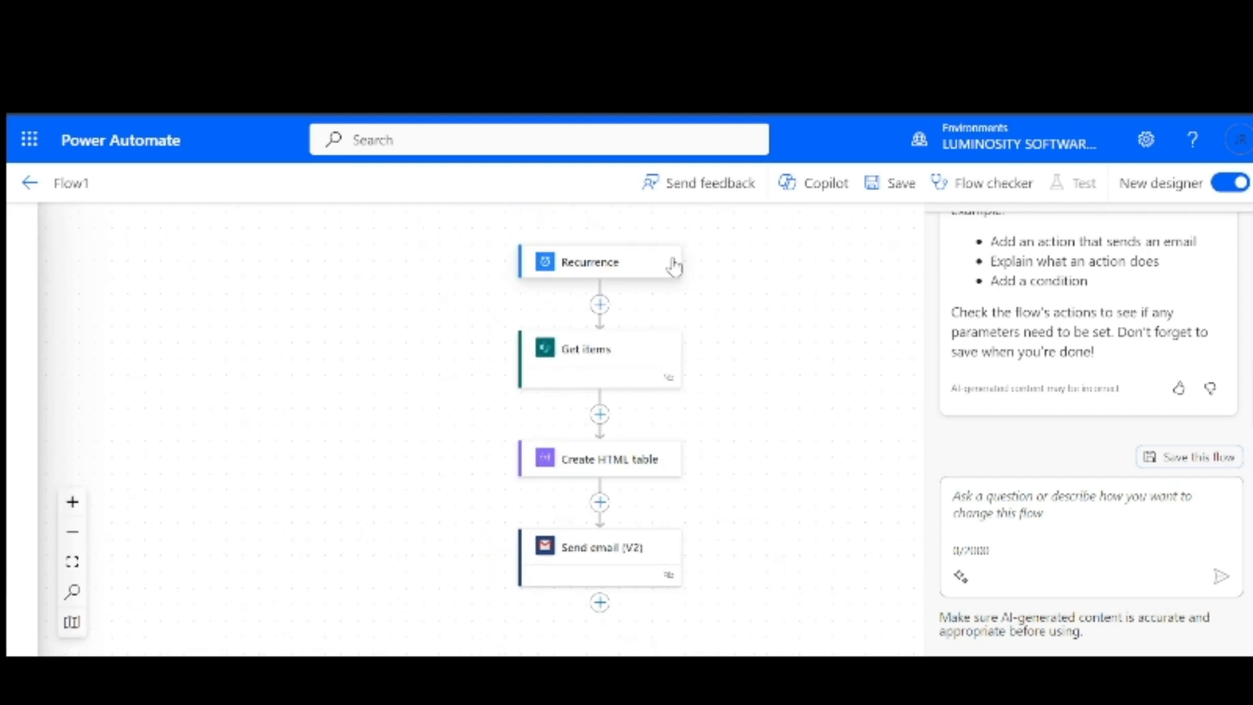
{"action": "left_click", "coordinate": [887, 197]}
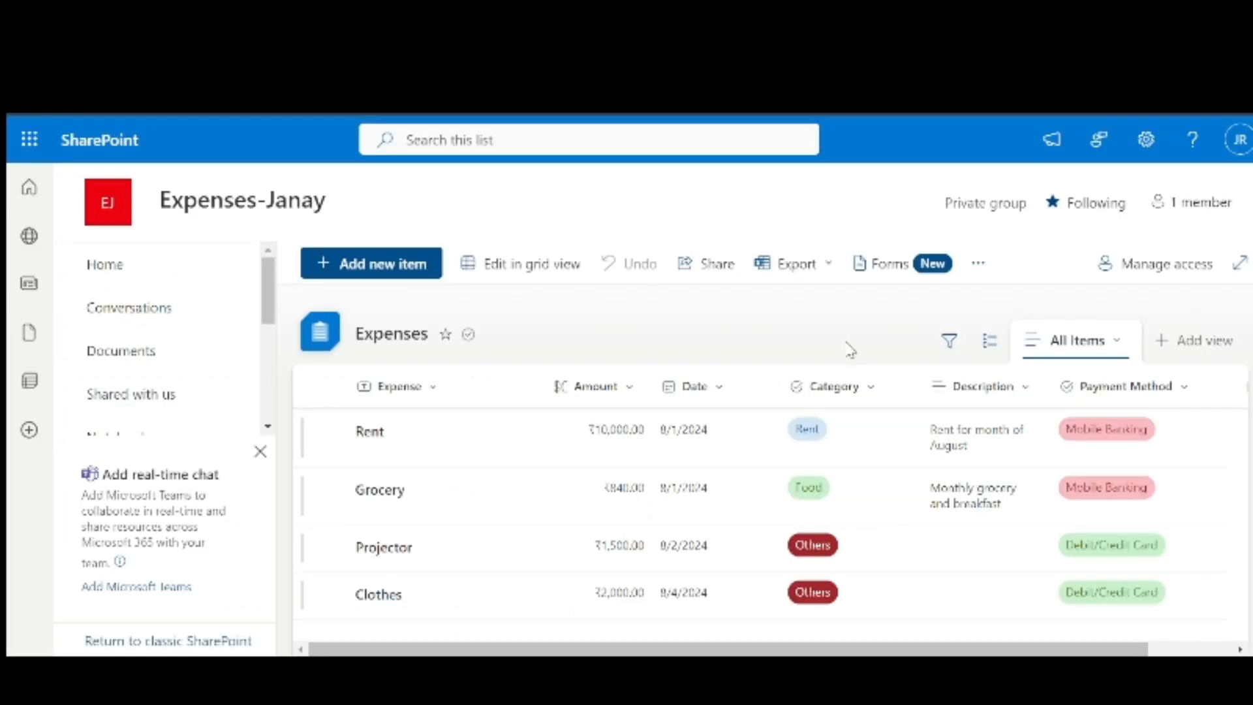
Scroll across the Expenses list and open the Payment Method column's sort and filter menu
{"action": "scroll", "coordinate": [888, 438], "scroll_direction": "right", "scroll_amount": 3}
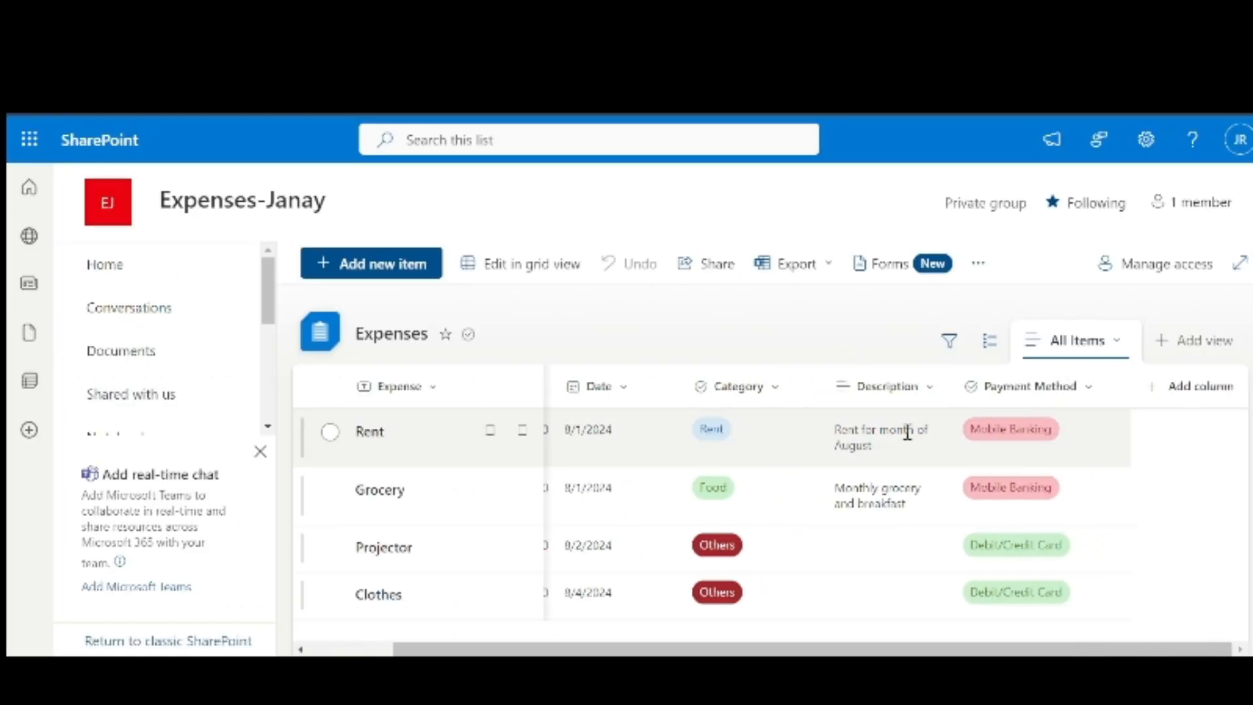
{"action": "scroll", "coordinate": [756, 434], "scroll_direction": "left", "scroll_amount": 2}
{"action": "scroll", "coordinate": [757, 434], "scroll_direction": "right", "scroll_amount": 2}
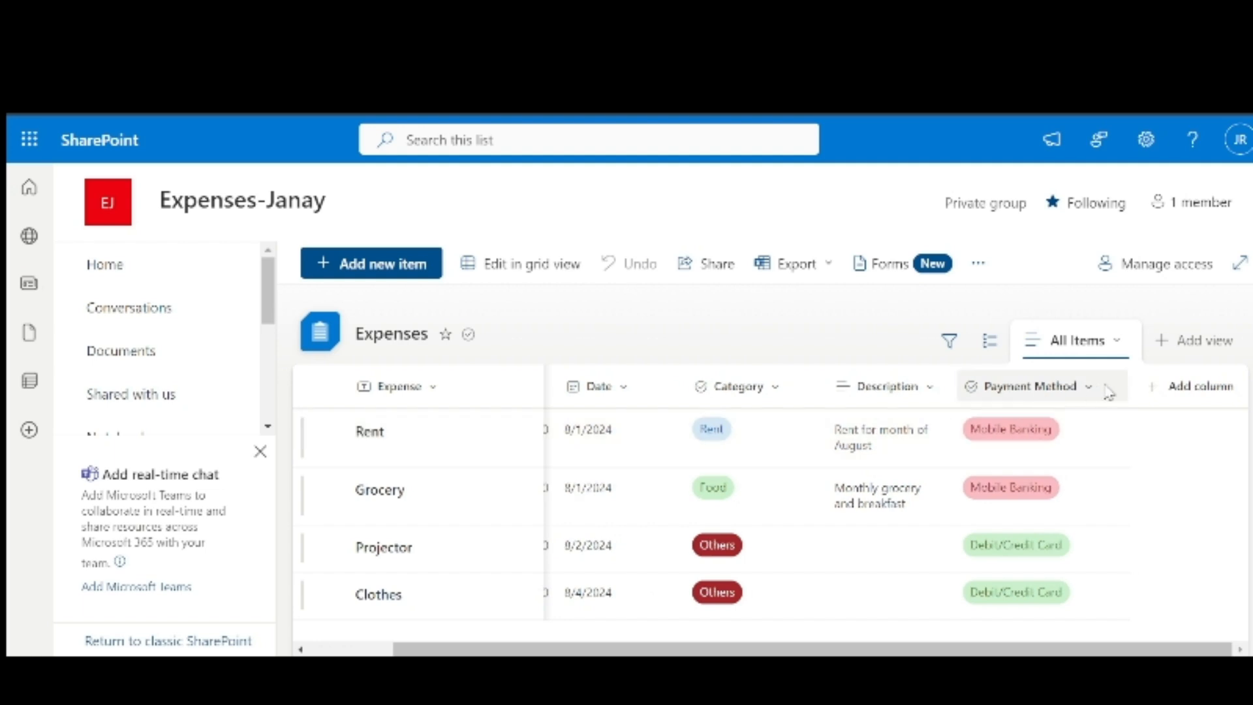
{"action": "left_click", "coordinate": [1073, 393]}
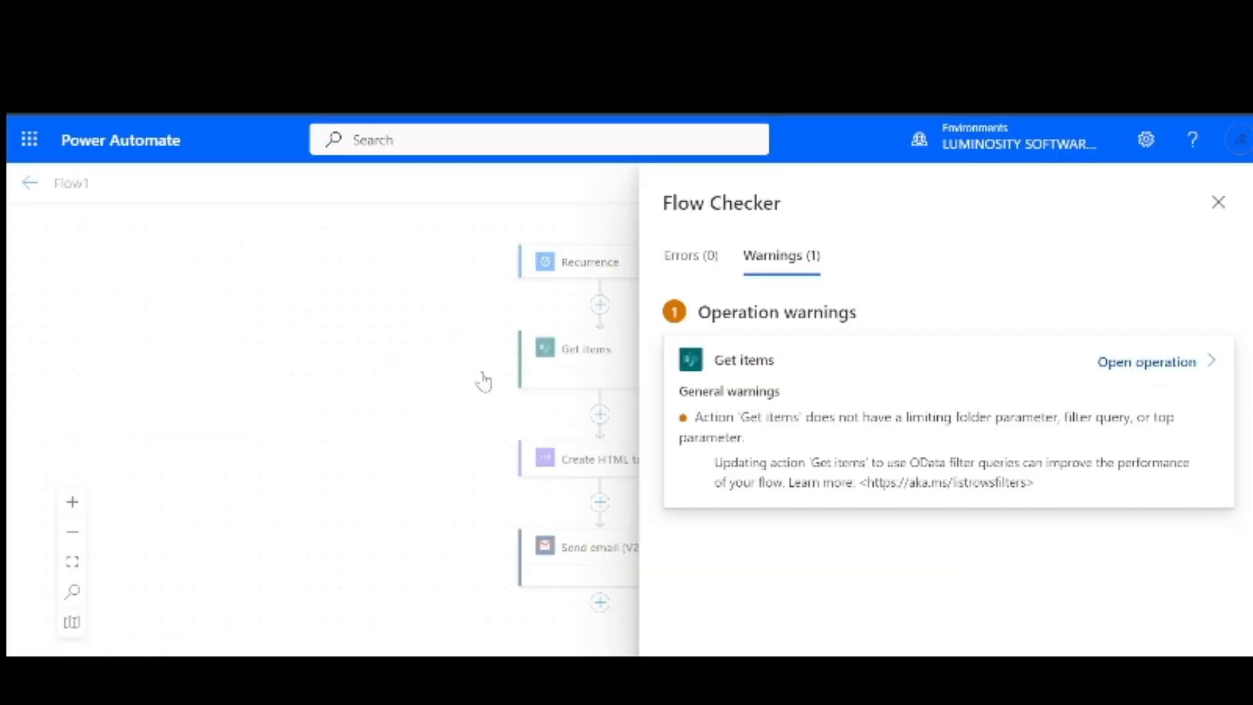
Run Flow checker, confirm no errors and one Get items warning, then close it
{"action": "key", "text": "Escape"}
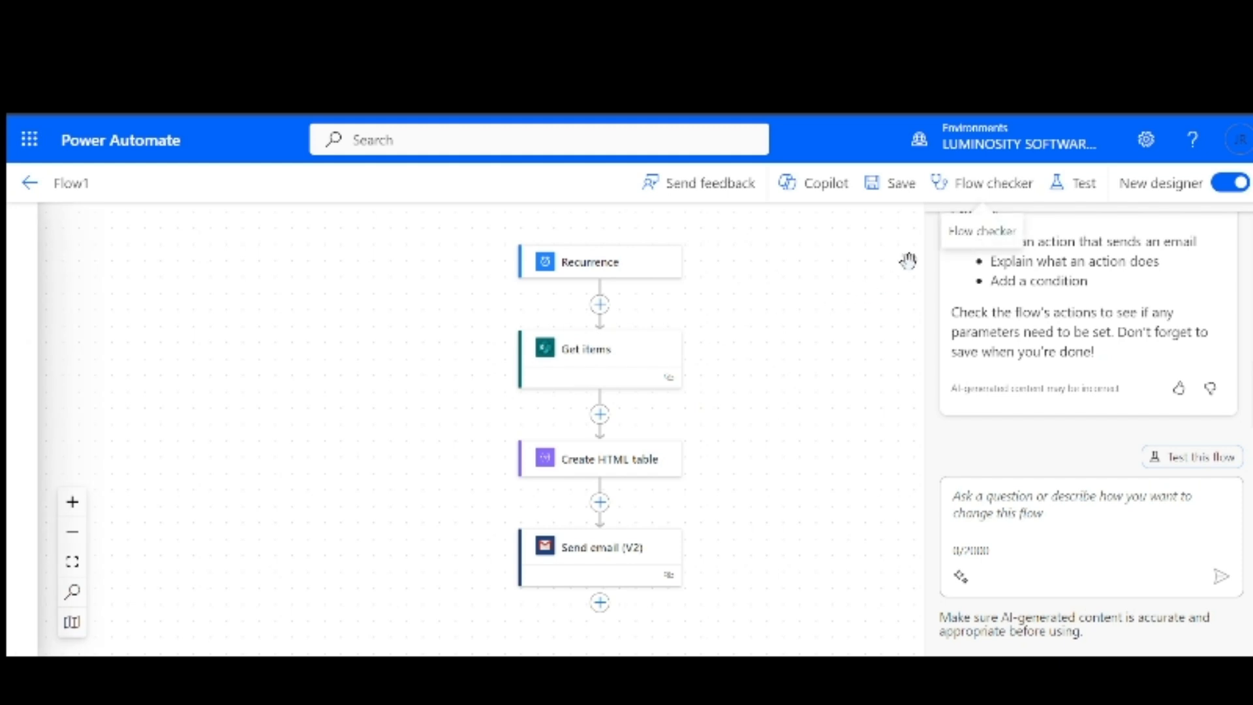
{"action": "left_click", "coordinate": [973, 189]}
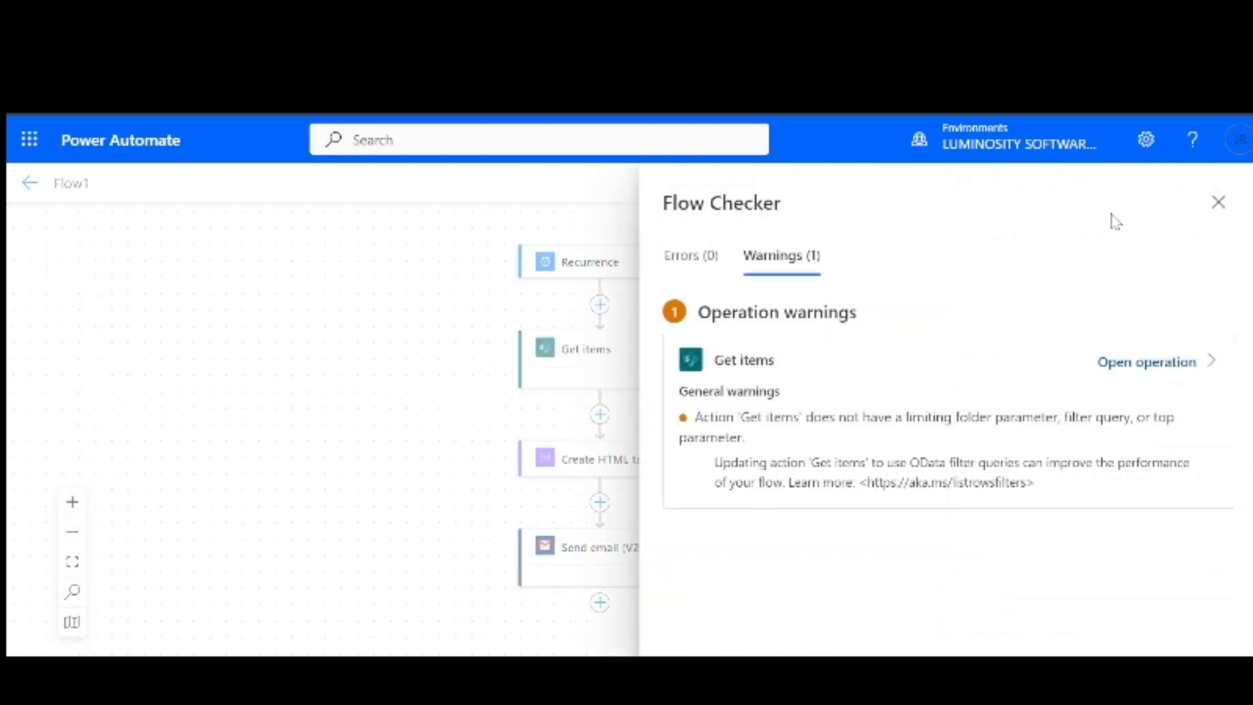
{"action": "left_click", "coordinate": [1216, 207]}
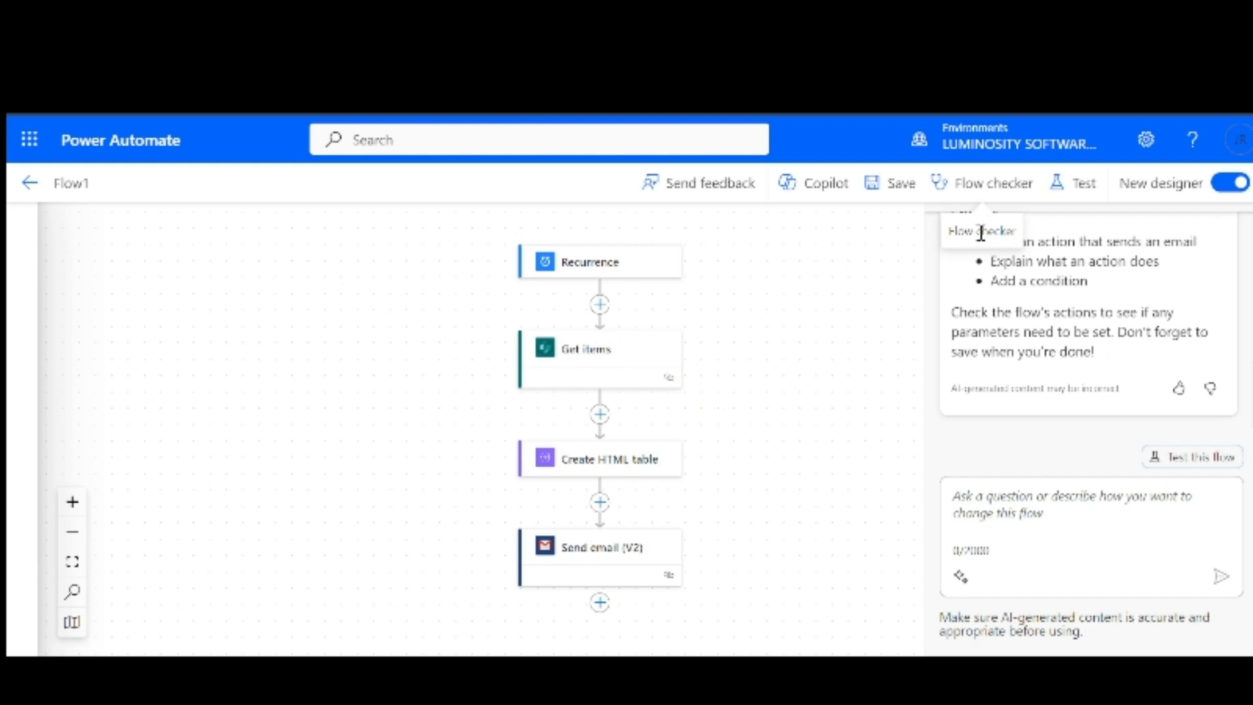
Test Flow1 with a manual trigger, run it, and dismiss the run-started confirmation
{"action": "left_click", "coordinate": [1070, 200]}
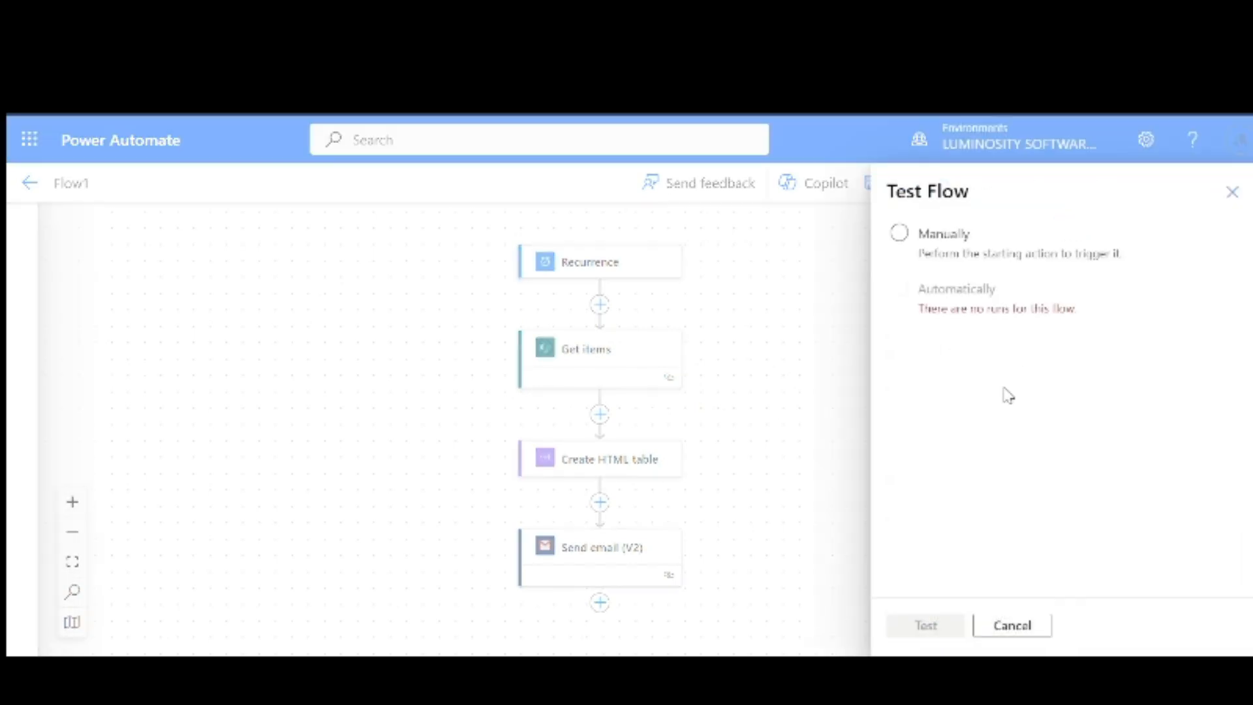
{"action": "left_click", "coordinate": [903, 242]}
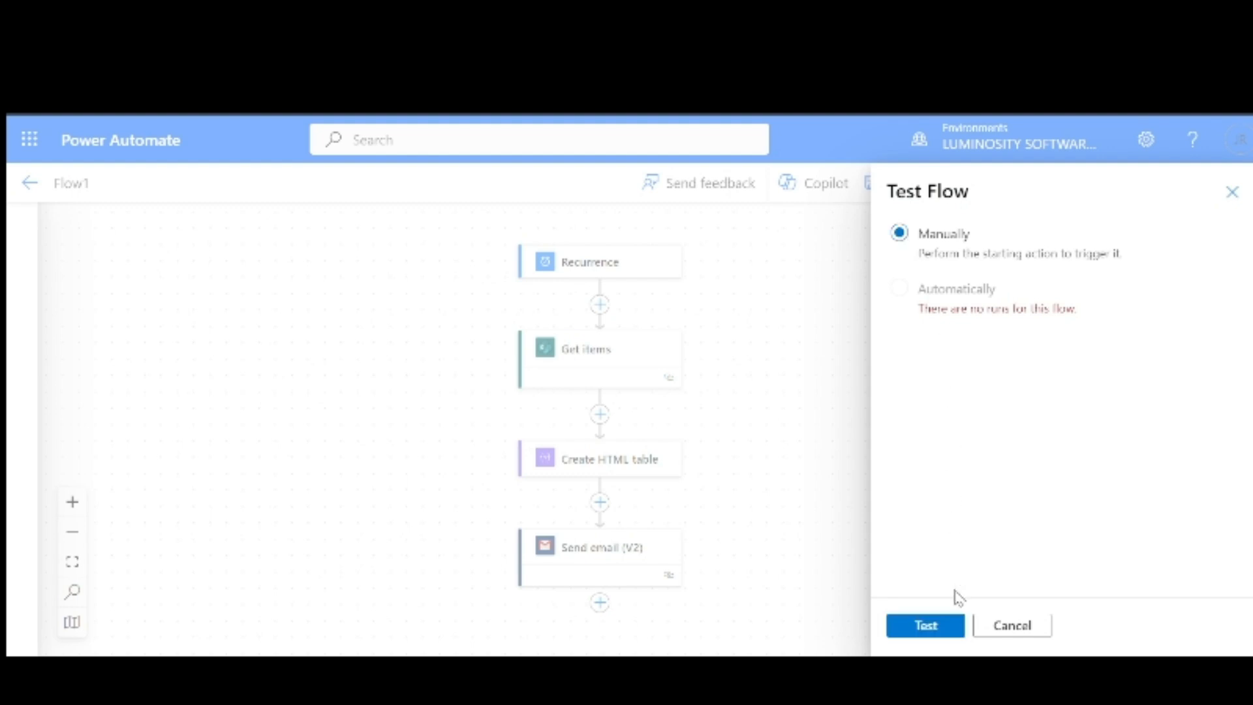
{"action": "left_click", "coordinate": [937, 625]}
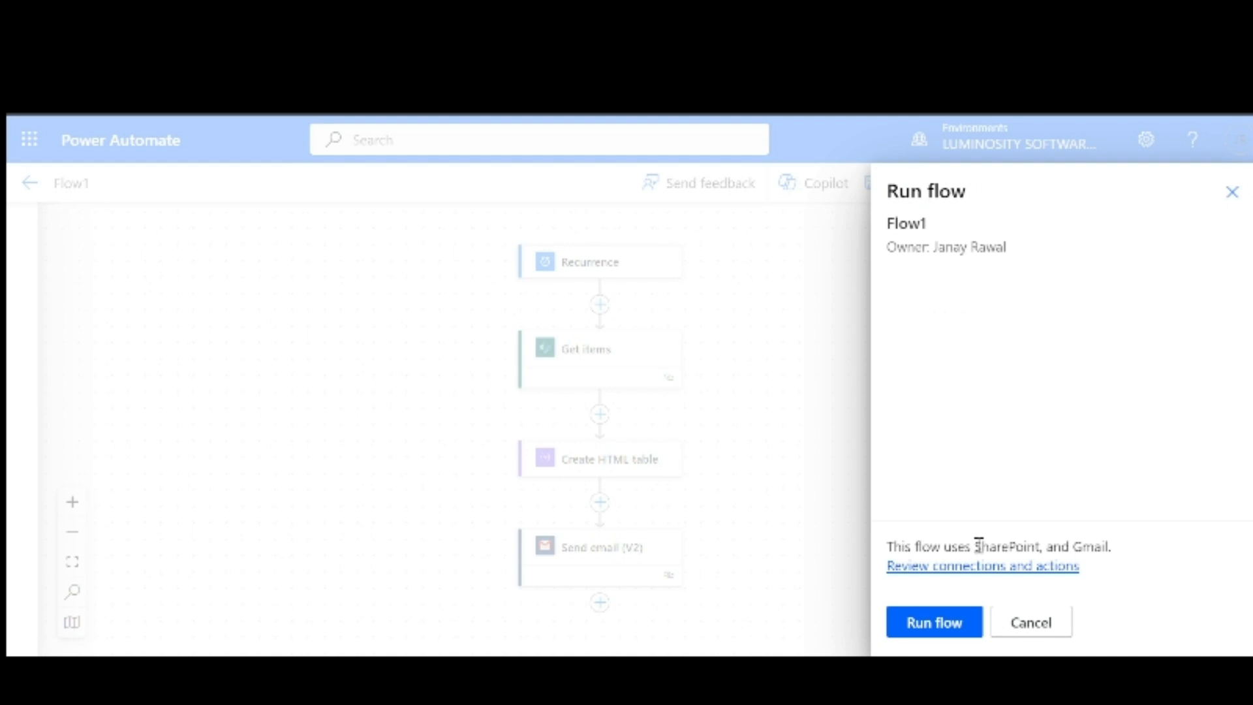
{"action": "left_click", "coordinate": [933, 625]}
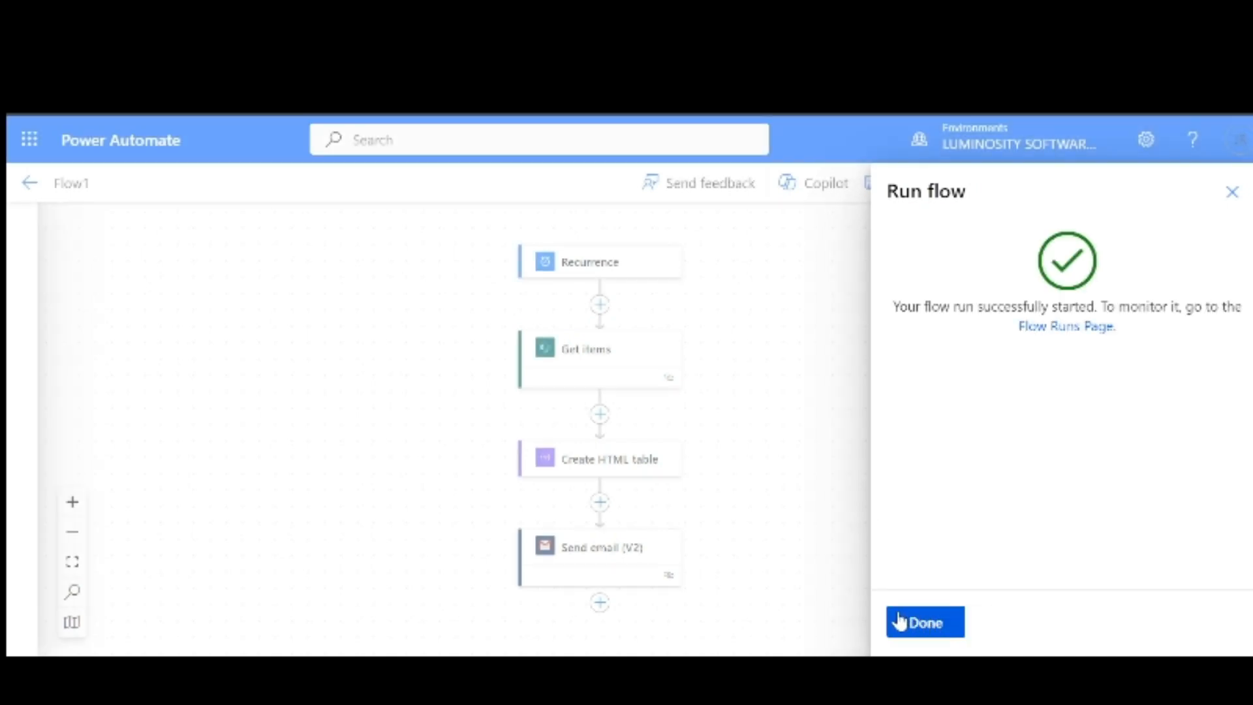
{"action": "left_click", "coordinate": [1232, 192]}
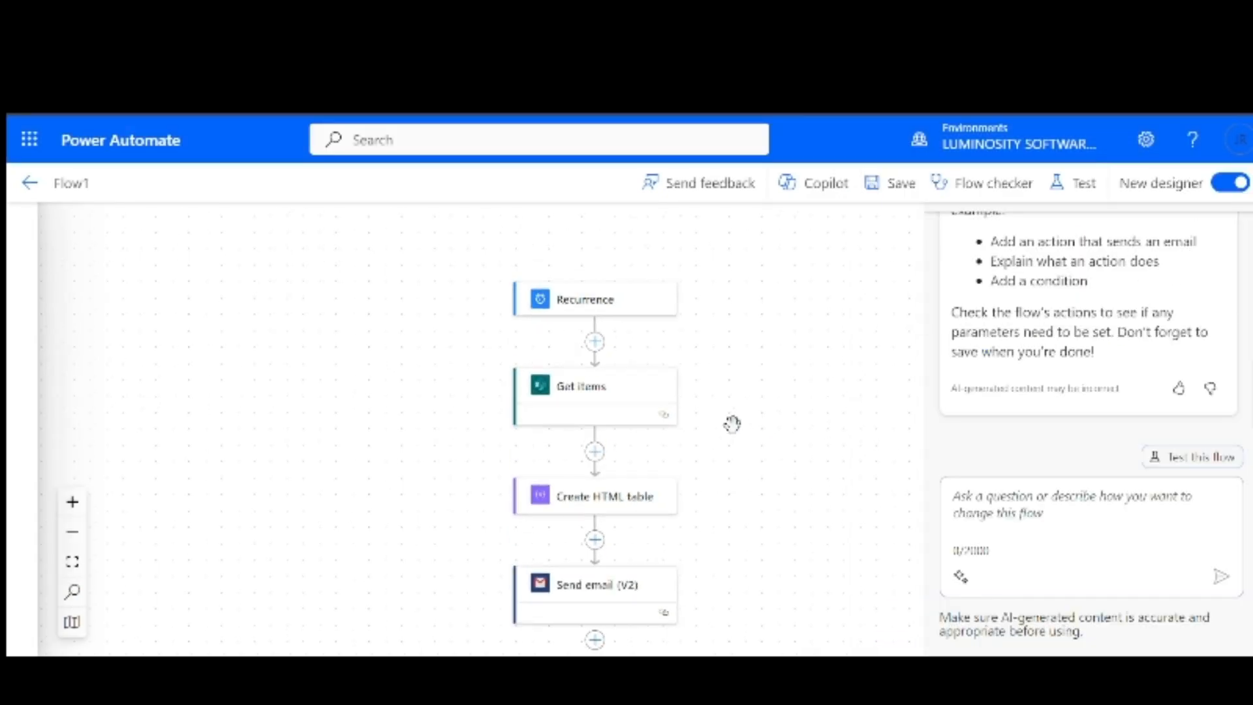
{"action": "left_click_drag", "start_coordinate": [732, 424], "coordinate": [749, 400]}
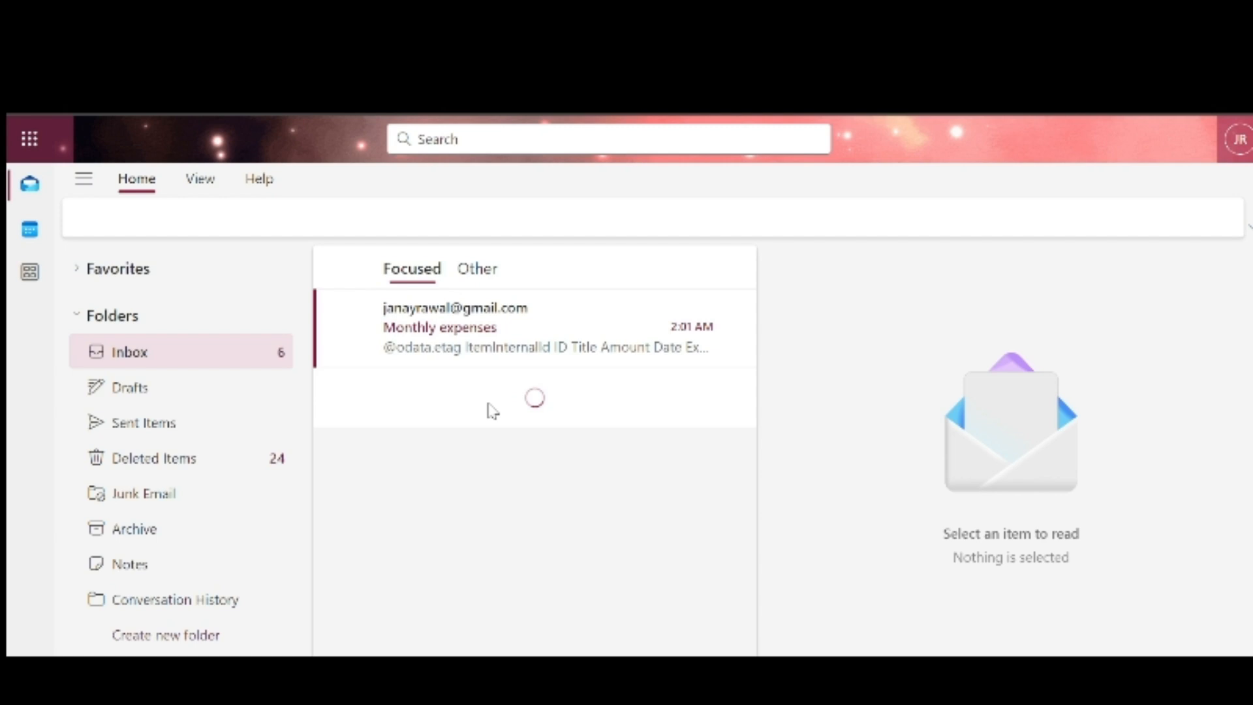
Open the Monthly expenses email and expand its table of Rent, Grocery, Projector and Clothes amounts
{"action": "left_click", "coordinate": [507, 351]}
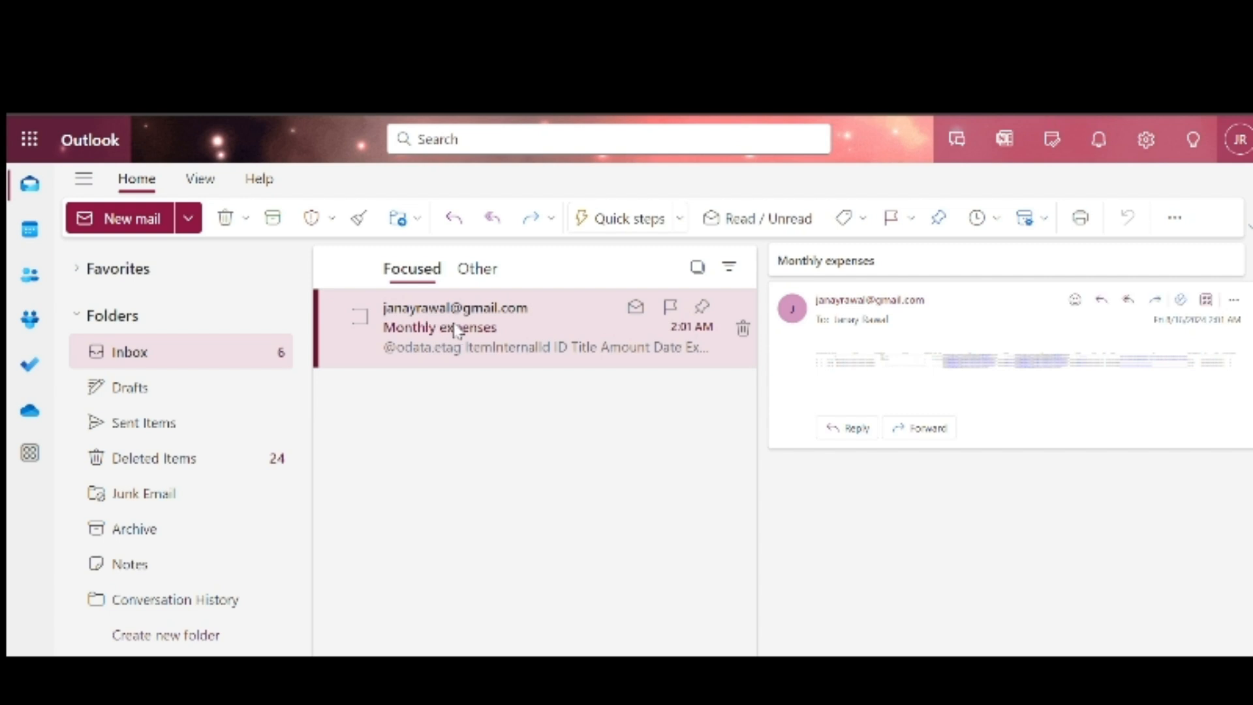
{"action": "left_click", "coordinate": [833, 370]}
{"action": "scroll", "coordinate": [938, 380], "scroll_direction": "up", "scroll_amount": 1}
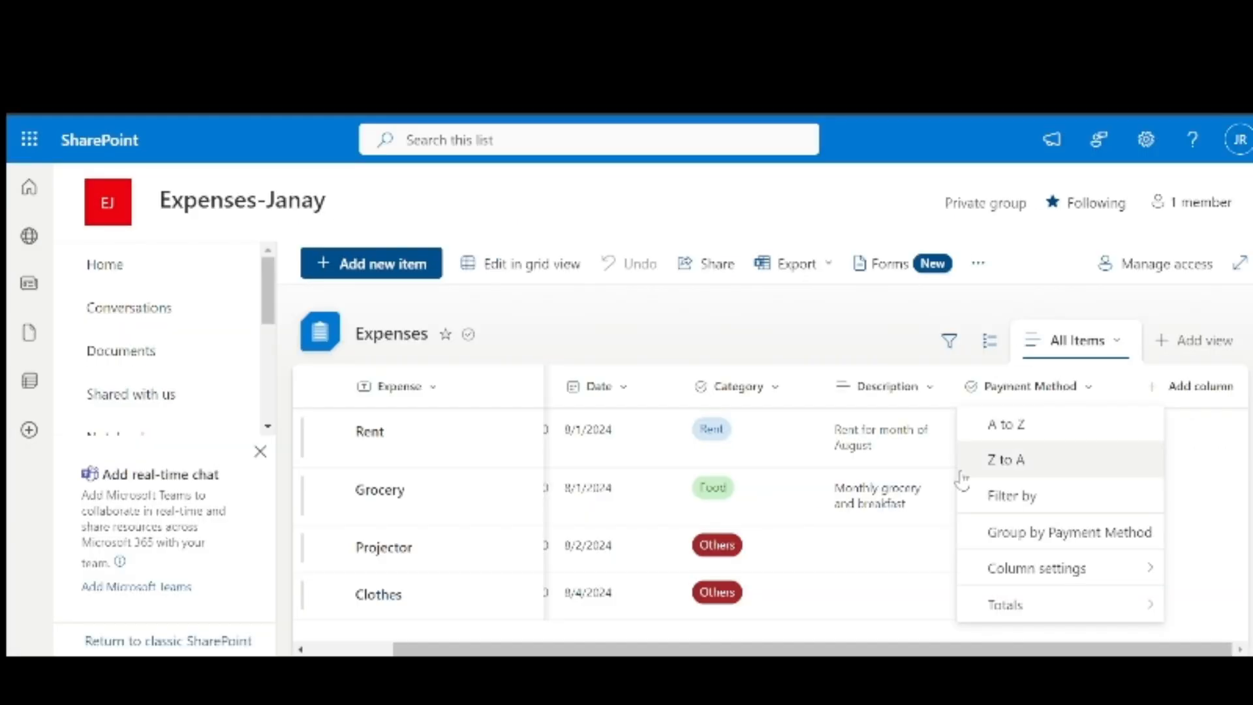
{"action": "left_click", "coordinate": [650, 346]}
{"action": "scroll", "coordinate": [608, 477], "scroll_direction": "left", "scroll_amount": 3}
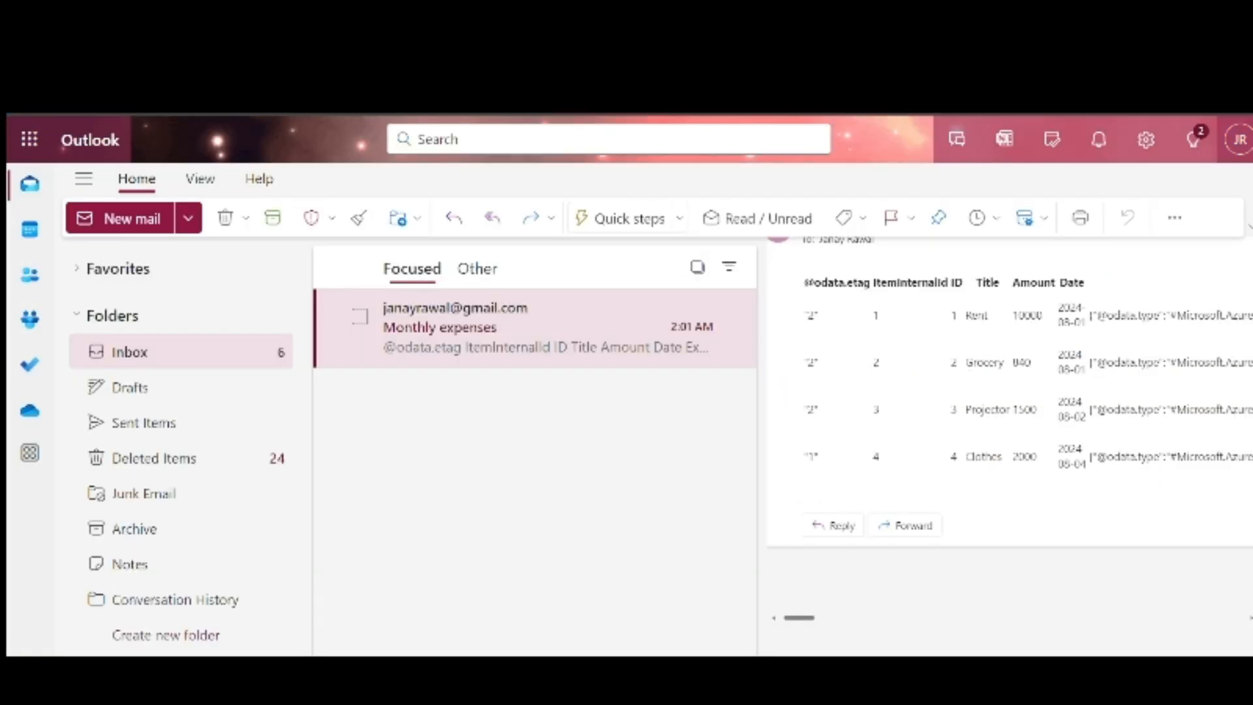
Scroll around the emailed table to review the Rent 10000, Grocery 840, Projector 1500, Clothes 2000 rows
{"action": "scroll", "coordinate": [874, 410], "scroll_direction": "right", "scroll_amount": 2}
{"action": "scroll", "coordinate": [872, 405], "scroll_direction": "left", "scroll_amount": 3}
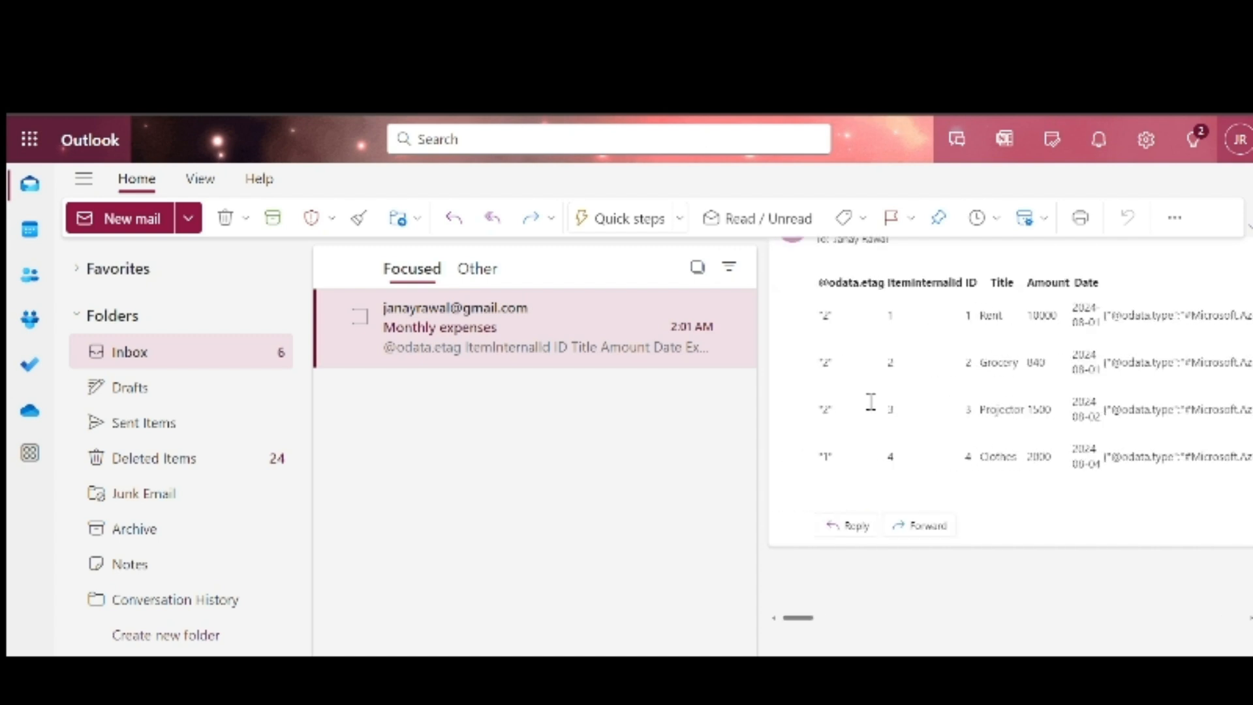
{"action": "scroll", "coordinate": [868, 445], "scroll_direction": "up", "scroll_amount": 2}
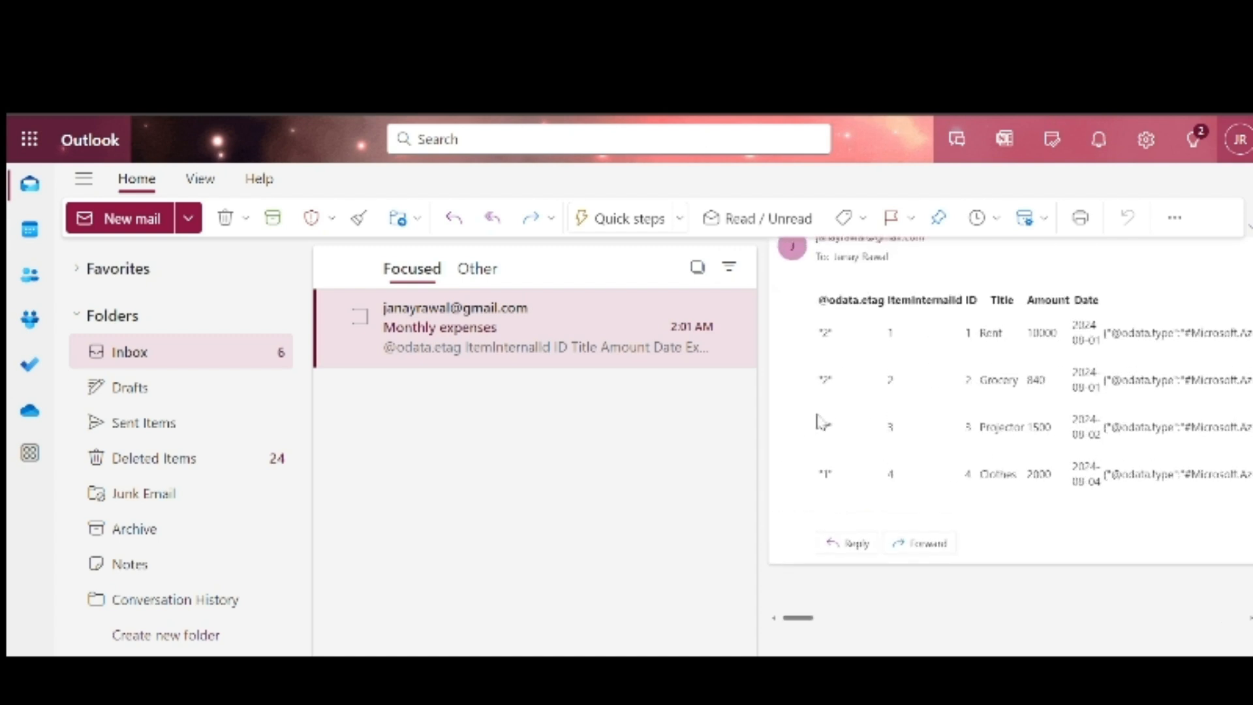
{"action": "scroll", "coordinate": [819, 380], "scroll_direction": "down", "scroll_amount": 1}
{"action": "scroll", "coordinate": [819, 380], "scroll_direction": "up", "scroll_amount": 2}
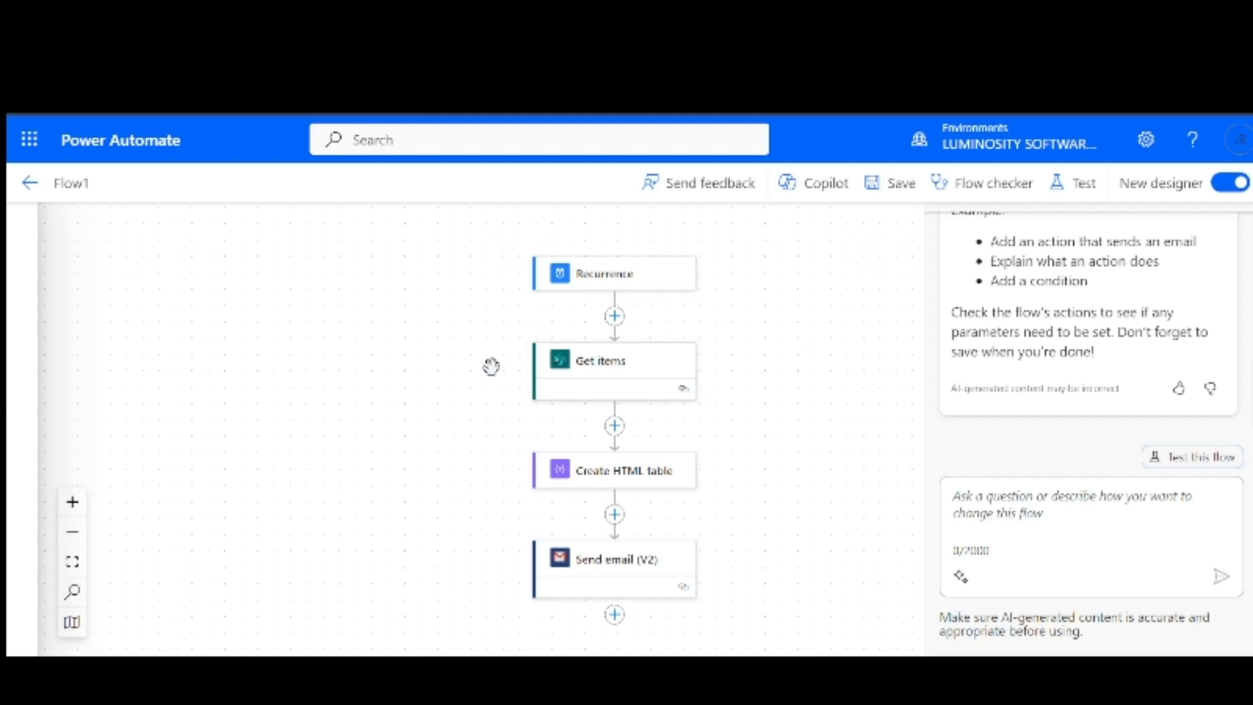
{"action": "scroll", "coordinate": [491, 366], "scroll_direction": "down", "scroll_amount": 2}
{"action": "scroll", "coordinate": [319, 313], "scroll_direction": "up", "scroll_amount": 2}
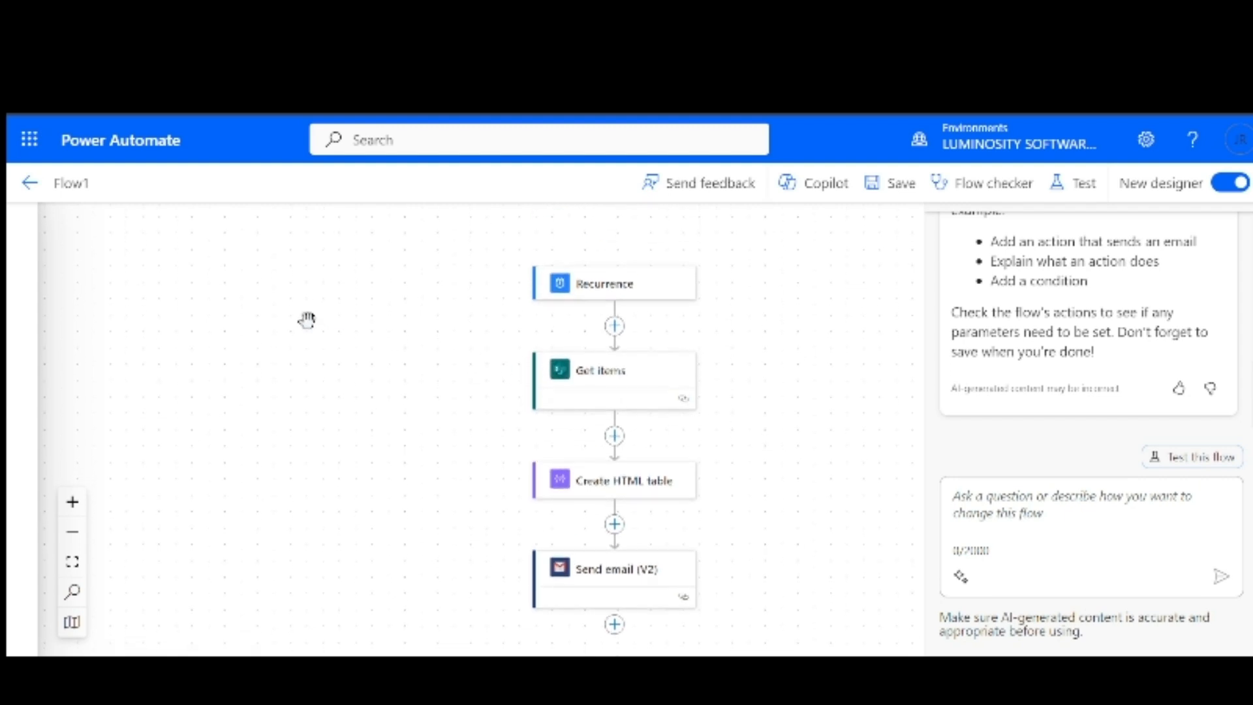